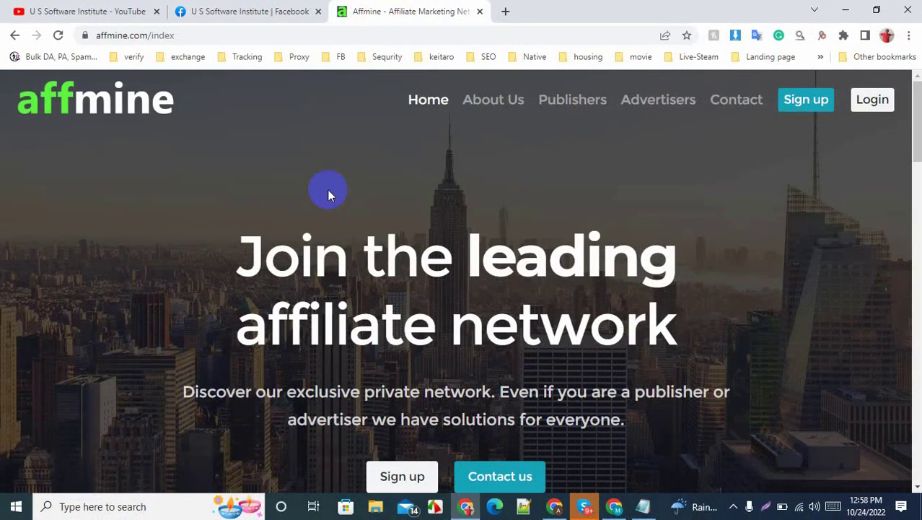
- Open a new blank tab with the Google start page next to the Affmine home page
left_click(445, 267)
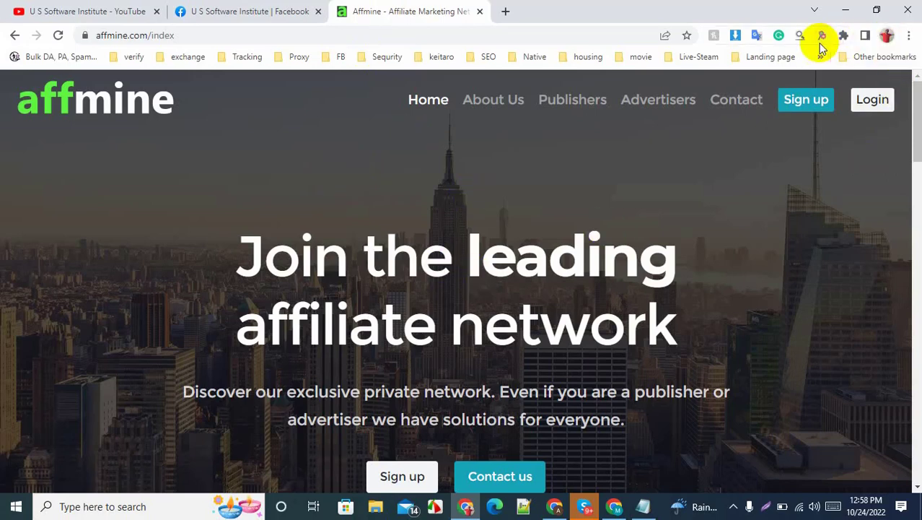
left_click(505, 12)
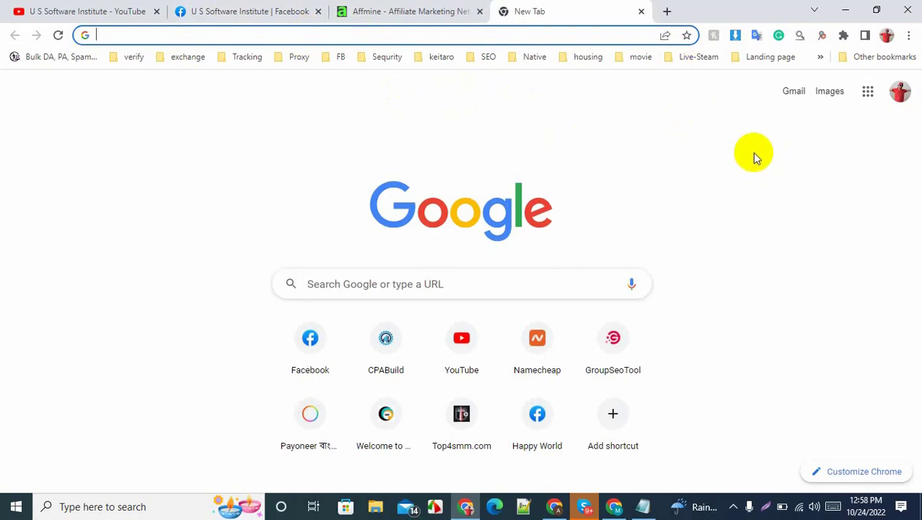
- Open a window for another saved Chrome profile and briefly view its Google account panel
left_click(888, 37)
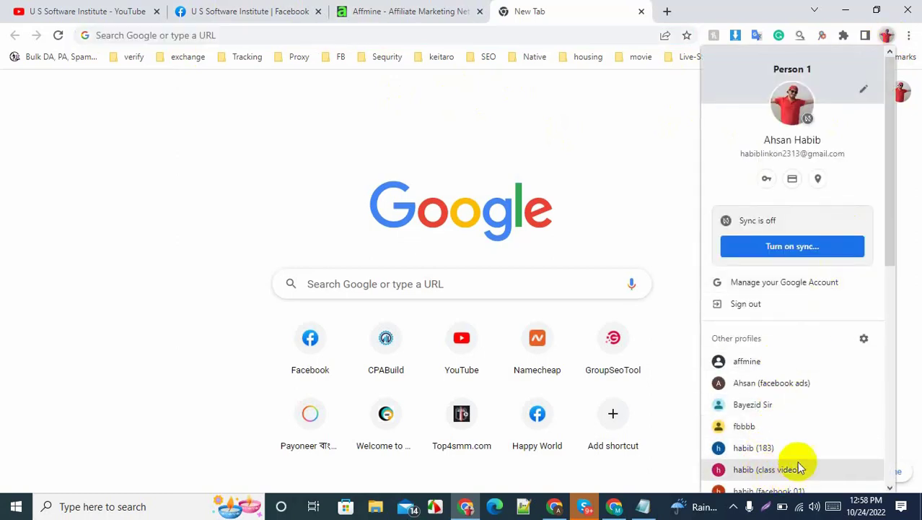
scroll(797, 461, "down", 1)
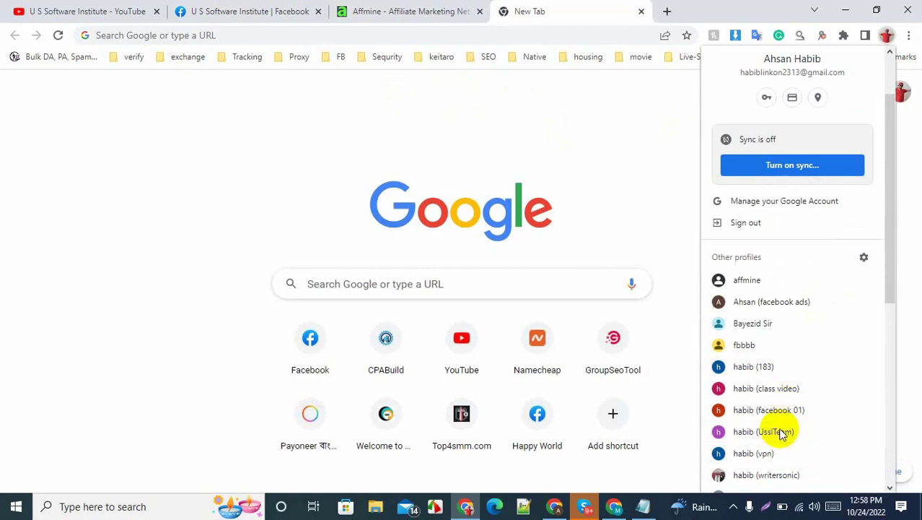
left_click(776, 432)
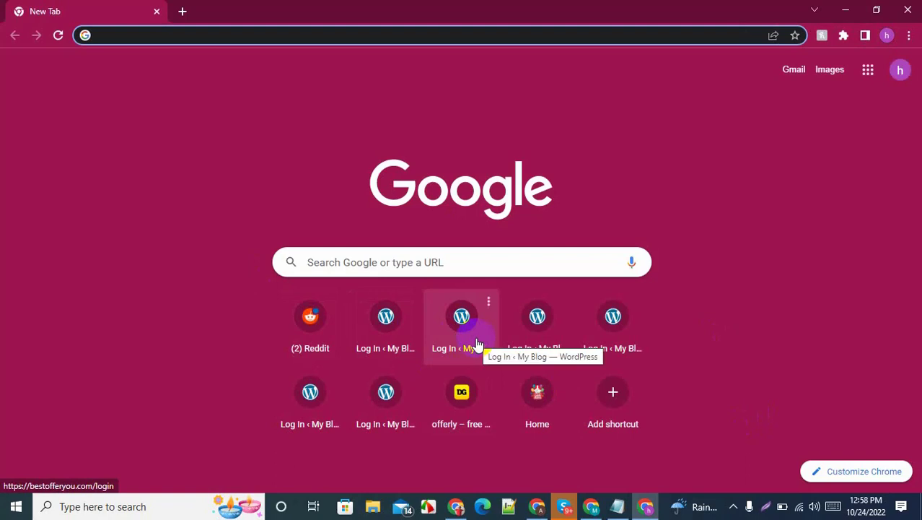
left_click(899, 78)
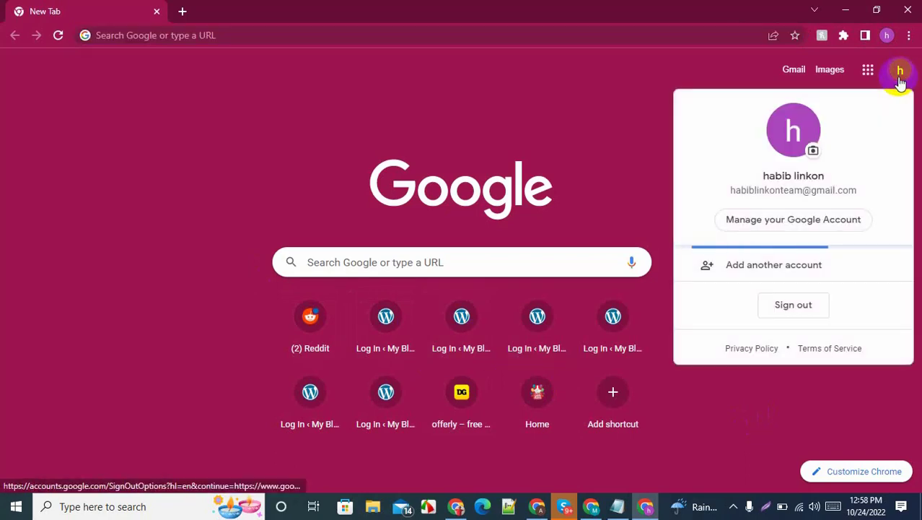
left_click(646, 121)
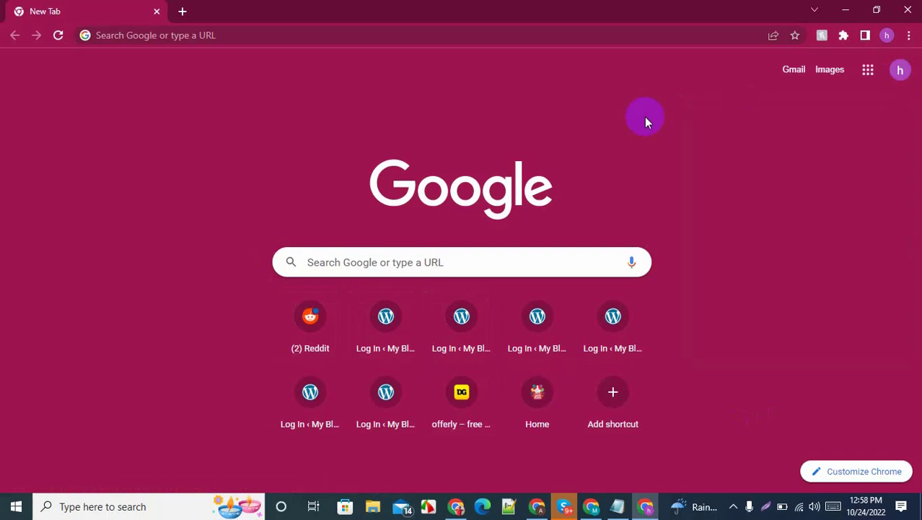
key("ctrl+shift+Delete")
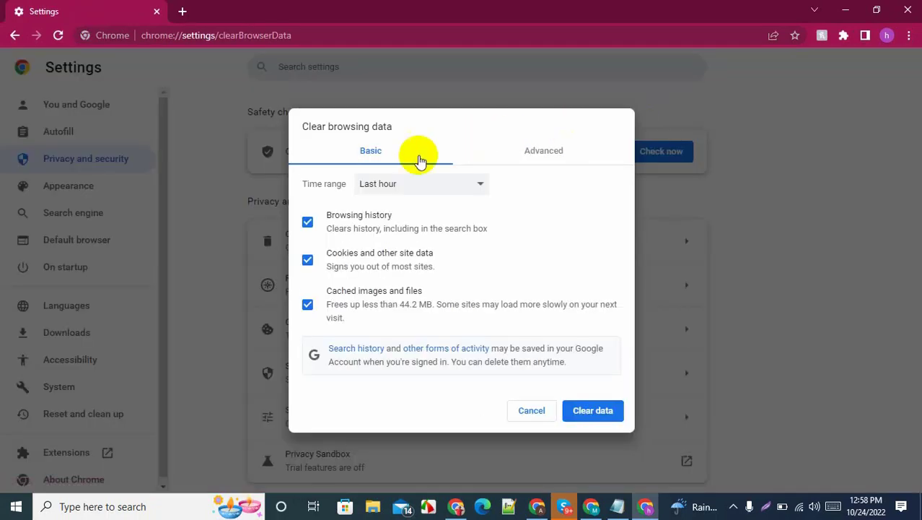
- Clear all-time browsing data, adding autofill, site settings and hosted app data, keeping passwords, then close the window
left_click(542, 146)
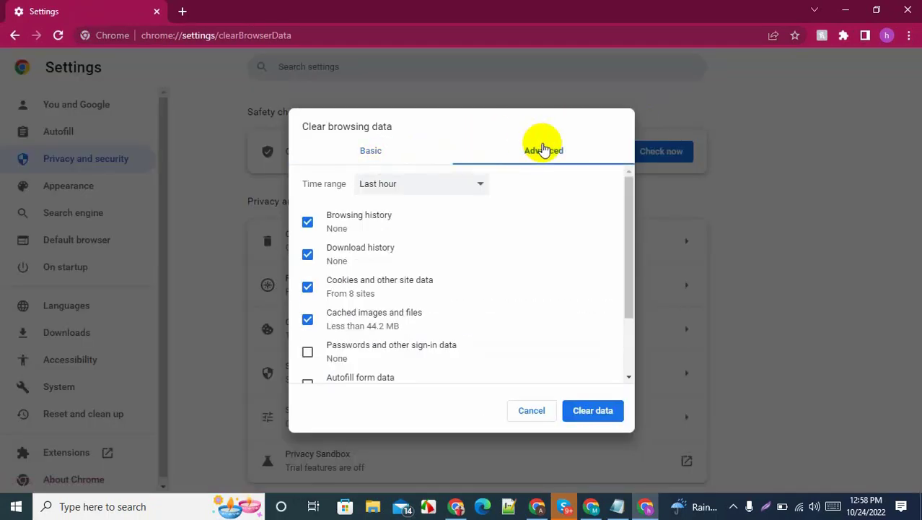
left_click(386, 184)
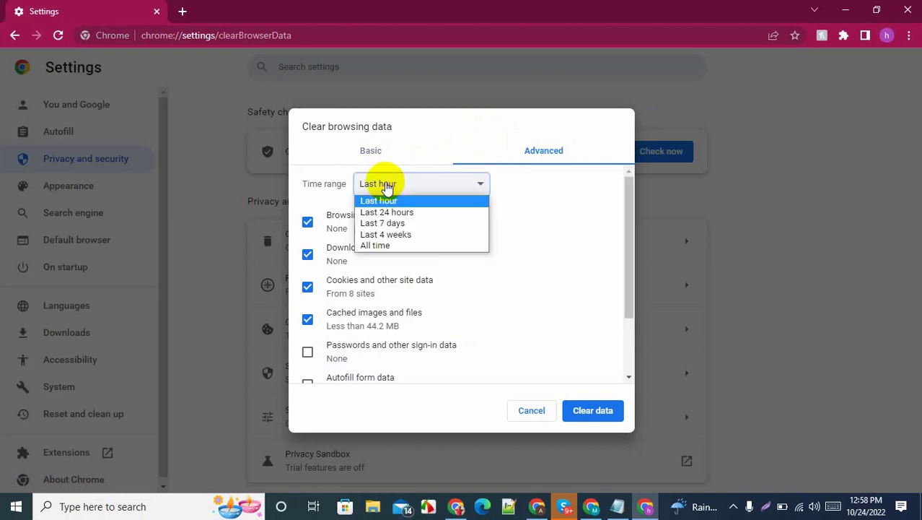
left_click(386, 245)
scroll(400, 242, "down", 2)
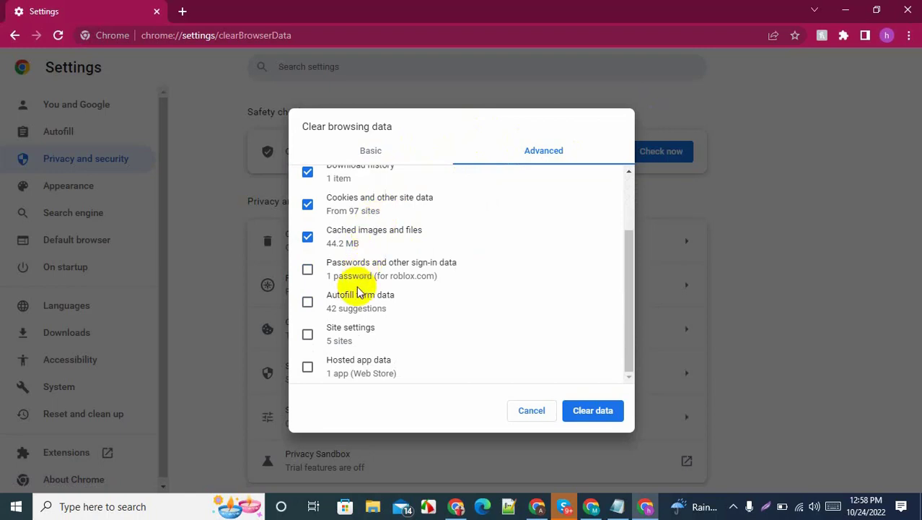
left_click(349, 309)
left_click(339, 344)
left_click(342, 366)
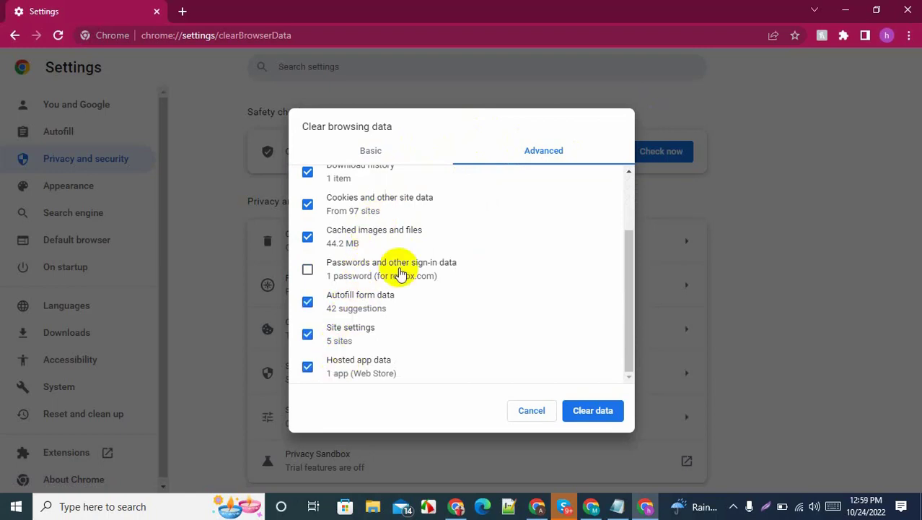
scroll(447, 256, "up", 3)
scroll(469, 249, "down", 3)
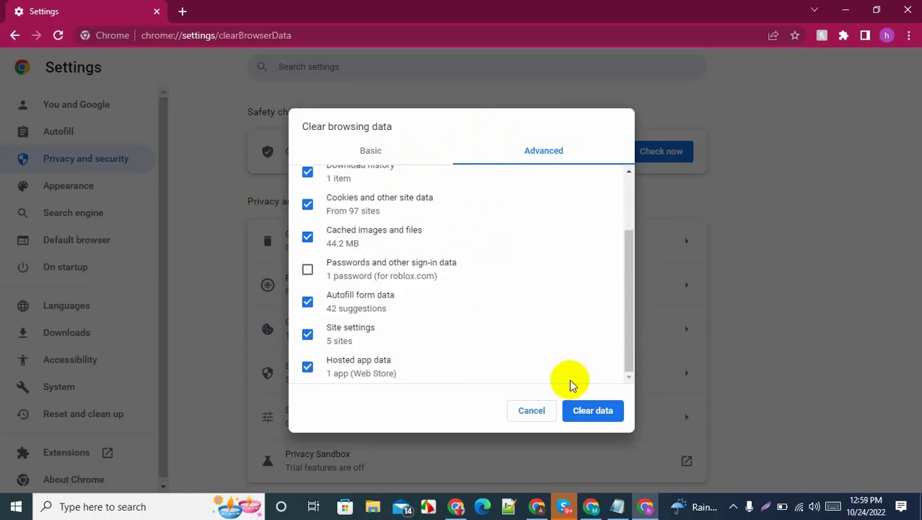
left_click(603, 410)
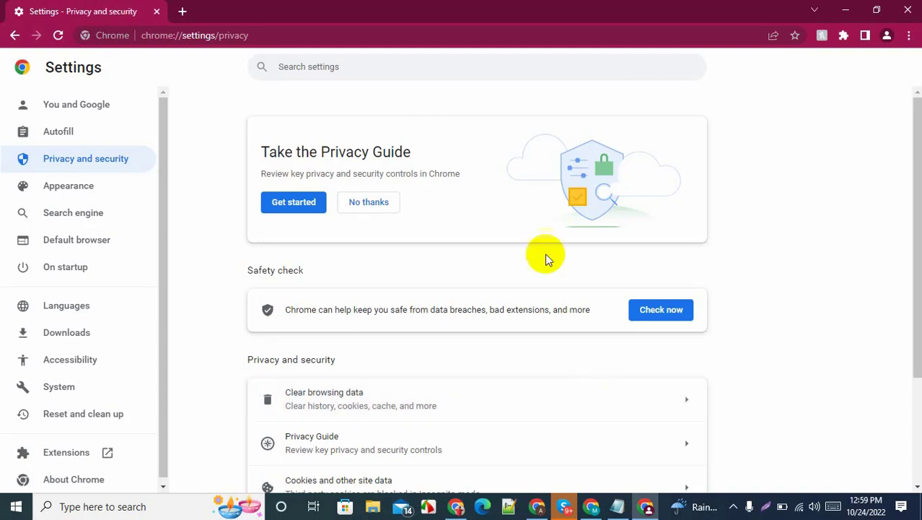
left_click(907, 12)
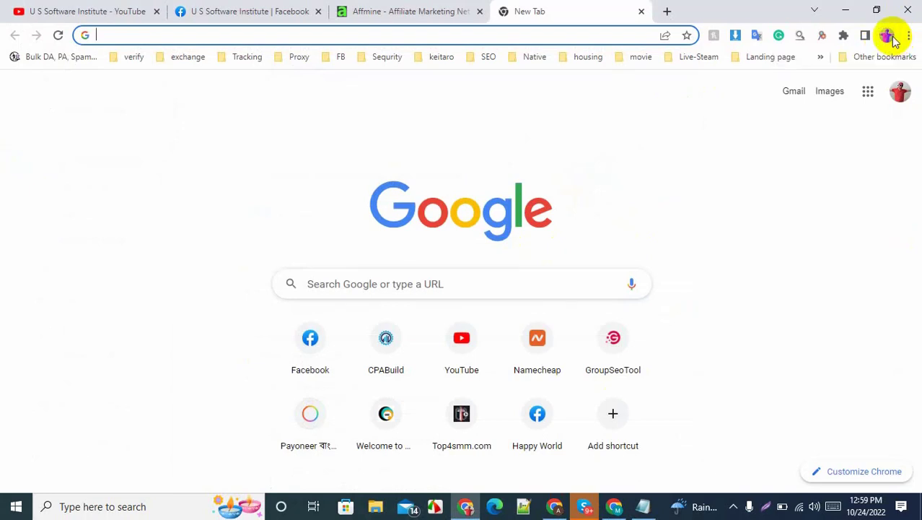
- Start adding a new Chrome profile set up without signing in to an account
left_click(888, 36)
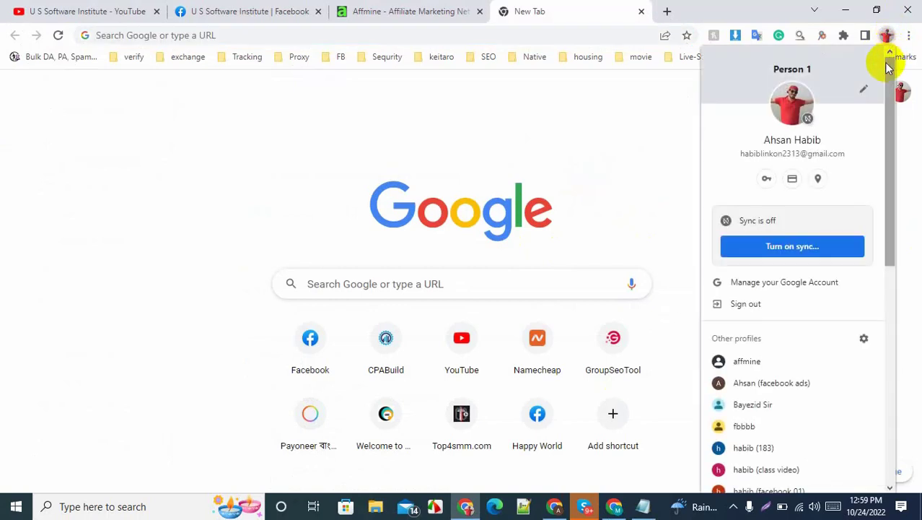
left_click(887, 35)
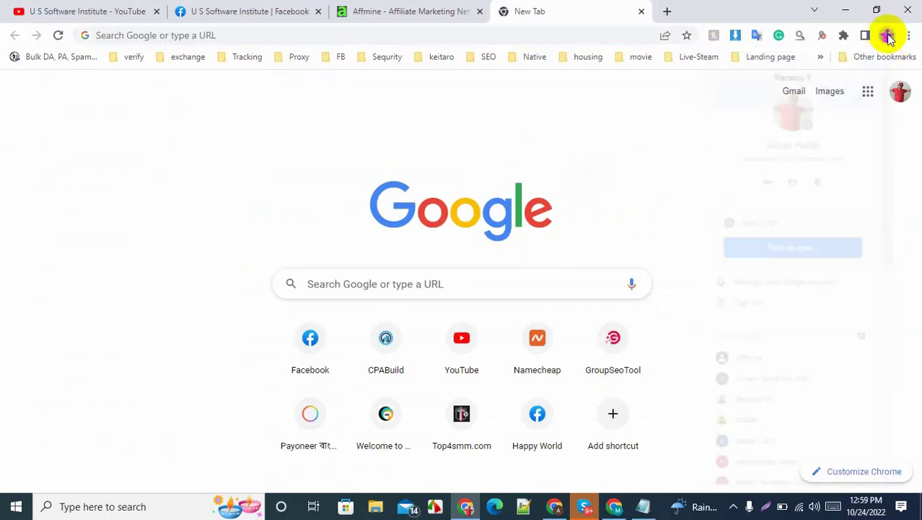
left_click(888, 35)
scroll(805, 322, "down", 7)
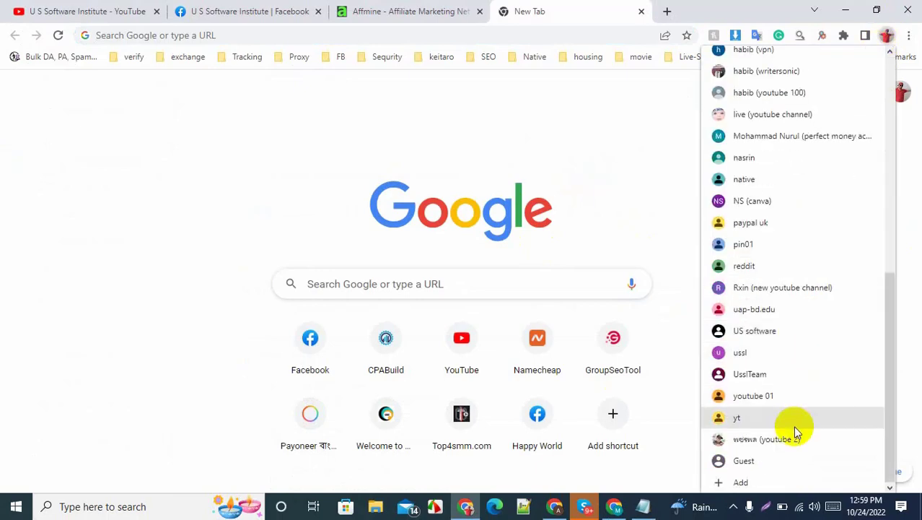
left_click(748, 482)
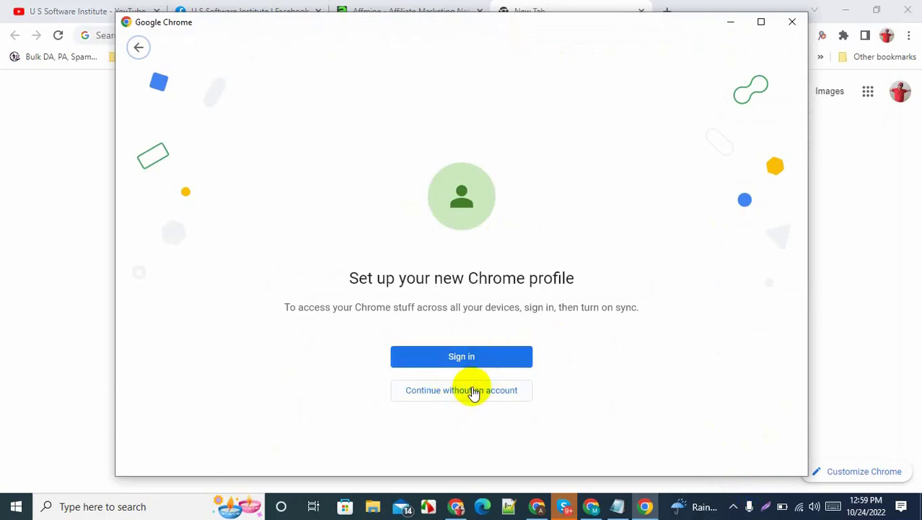
left_click(515, 395)
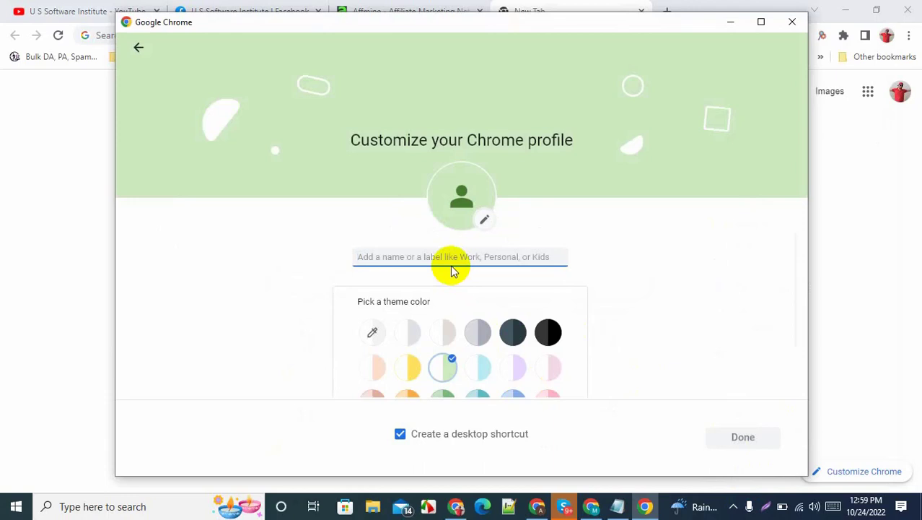
- Name the profile 'us software', give it a mid-green theme and finish creating it
type("us s")
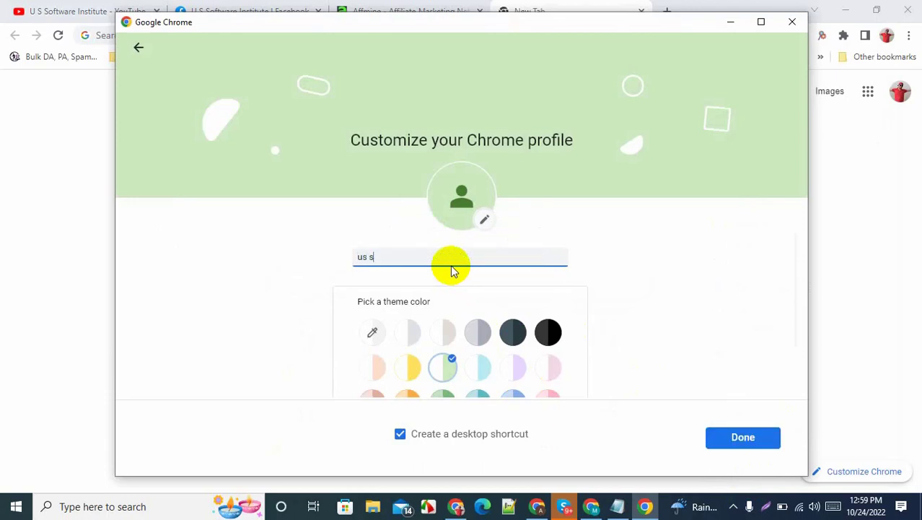
type("oftware")
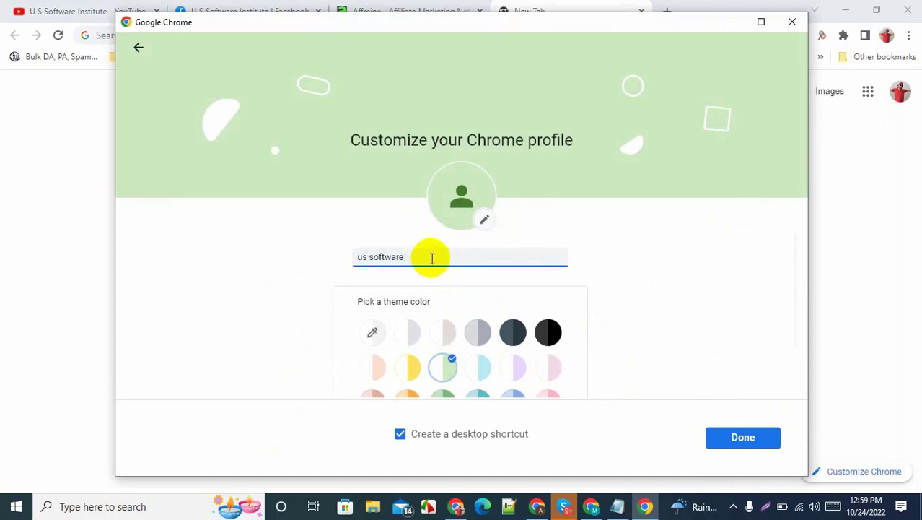
scroll(436, 274, "down", 1)
left_click(445, 329)
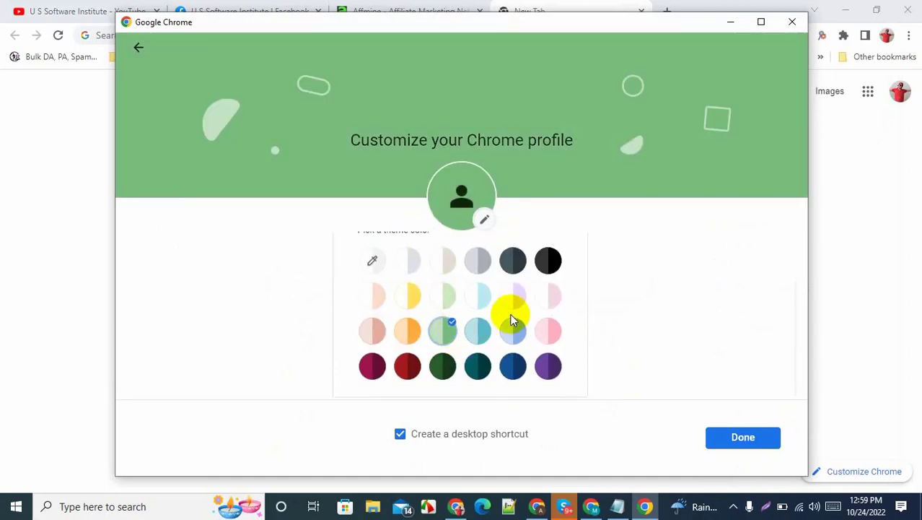
left_click(735, 437)
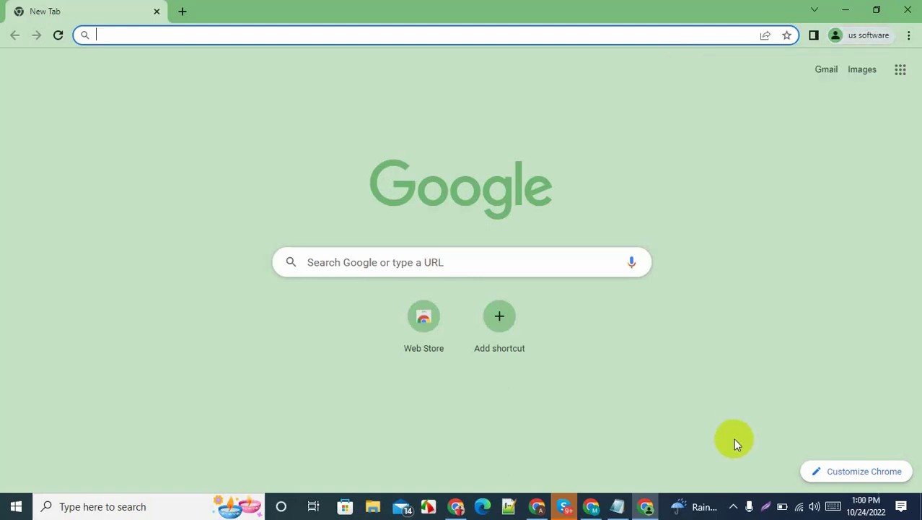
- Minimise the new profile's window and bring the Affmine sign-up window to the front
left_click(845, 10)
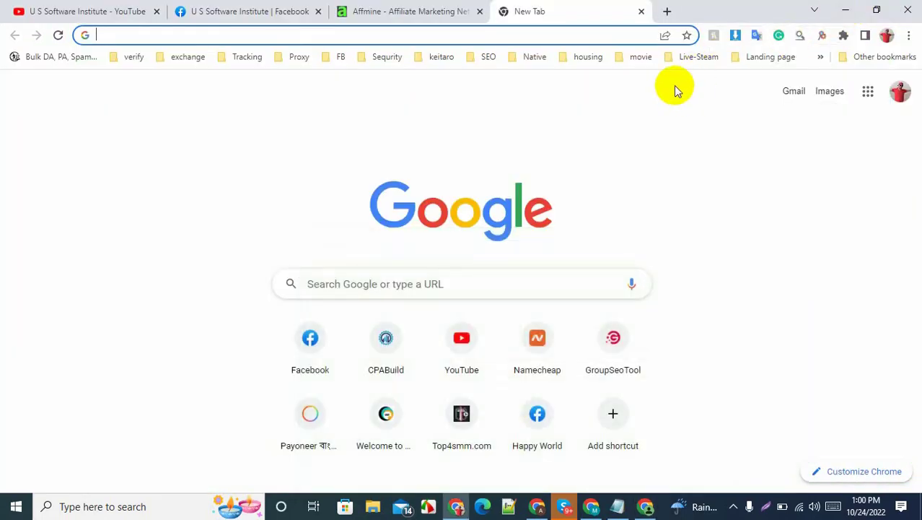
left_click(429, 8)
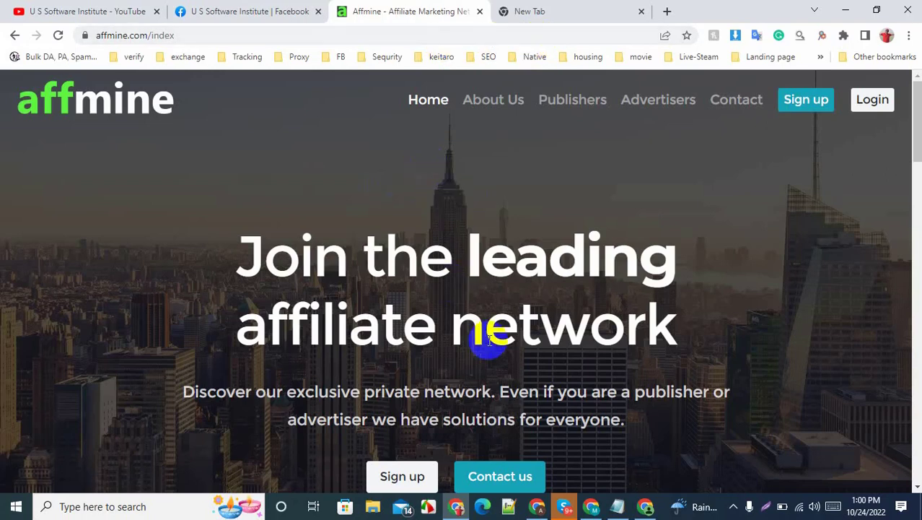
left_click(540, 504)
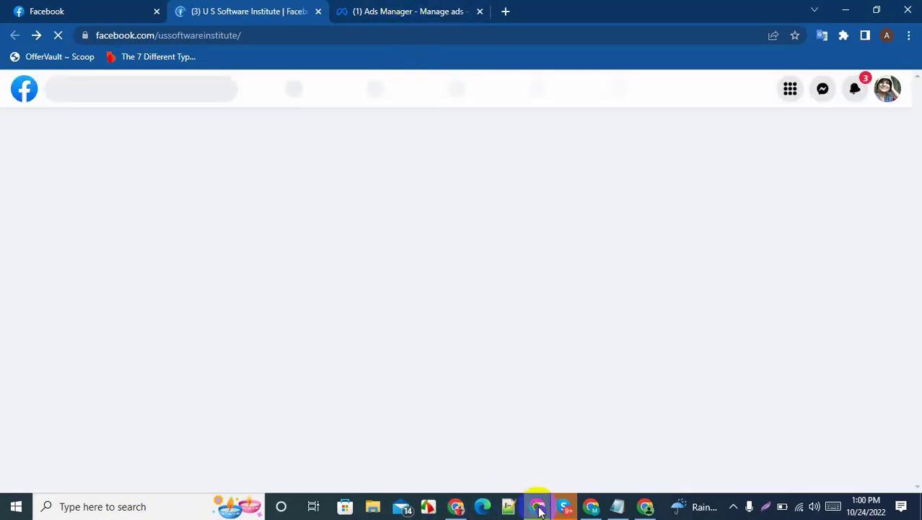
left_click(539, 507)
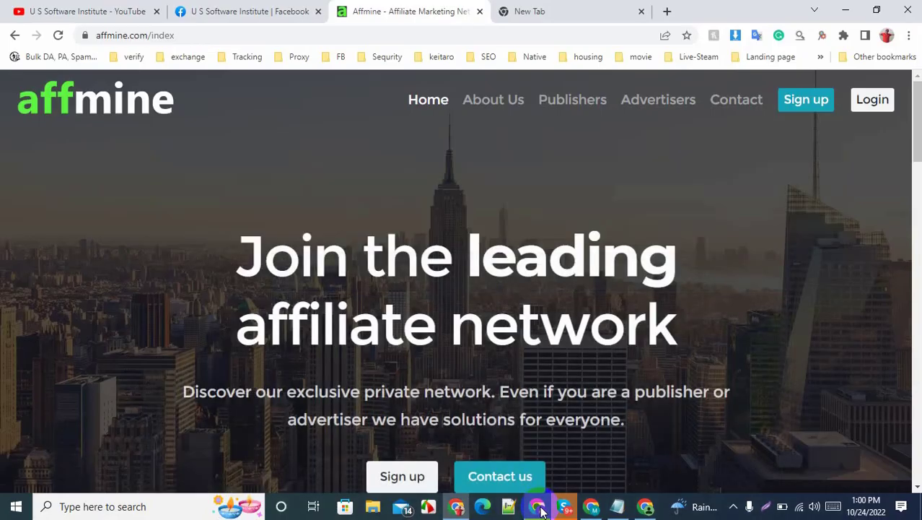
left_click(593, 508)
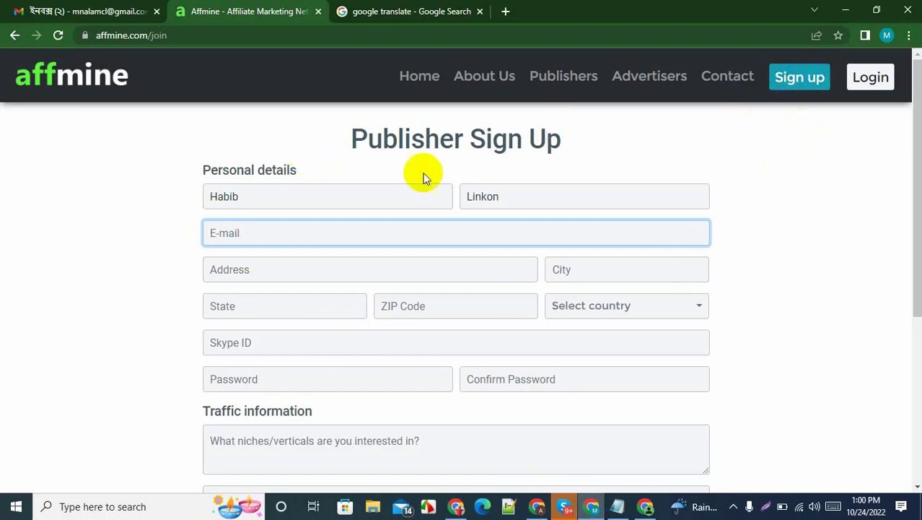
- Delete the existing entries from the First Name and Last Name fields on the sign-up form
scroll(591, 355, "down", 4)
scroll(377, 261, "up", 4)
left_click(340, 201)
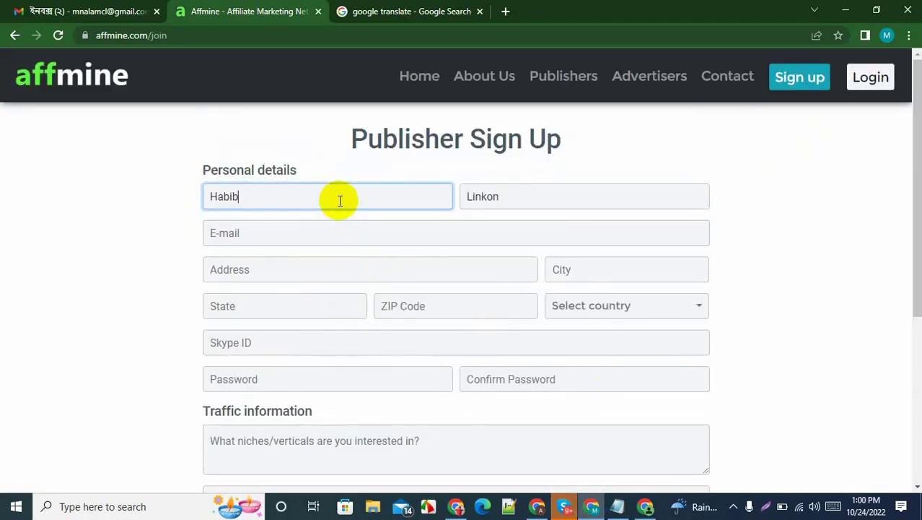
double_click(339, 201)
key("BackSpace")
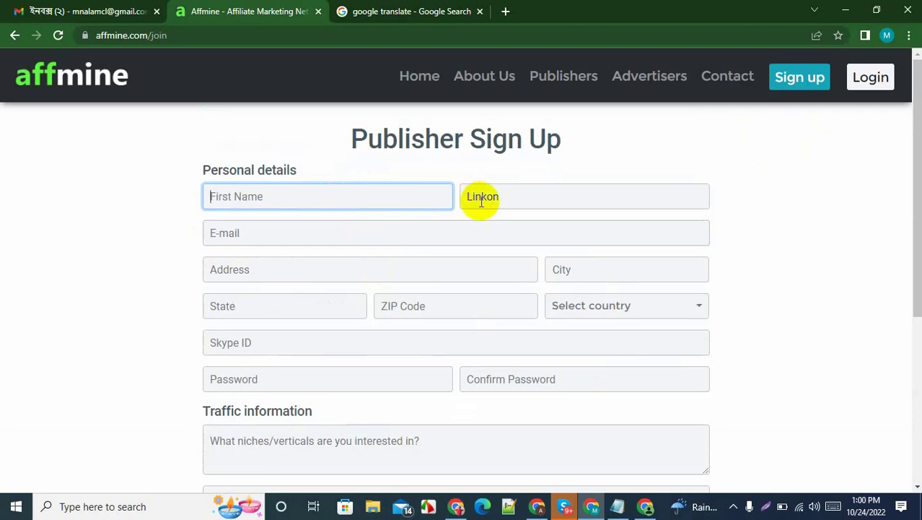
double_click(487, 201)
key("BackSpace")
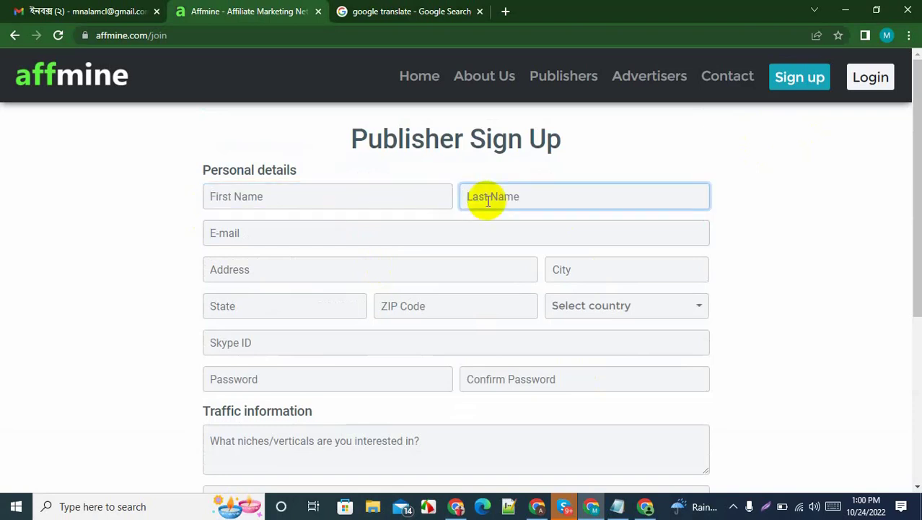
scroll(389, 292, "down", 4)
scroll(390, 296, "up", 2)
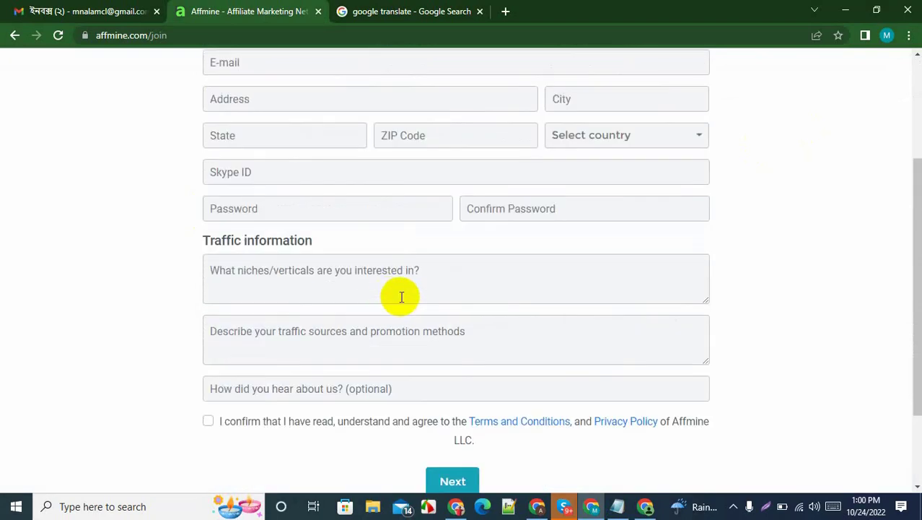
scroll(402, 296, "up", 2)
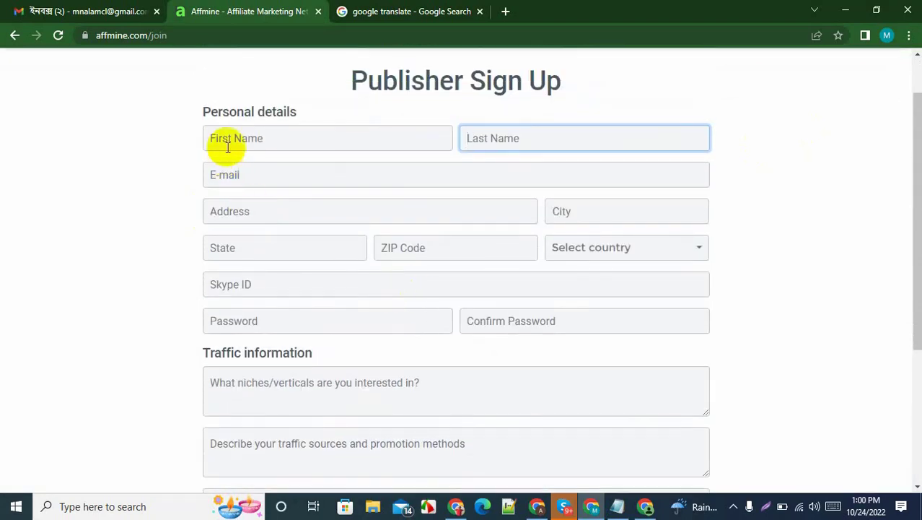
left_click_drag(200, 103, 309, 116)
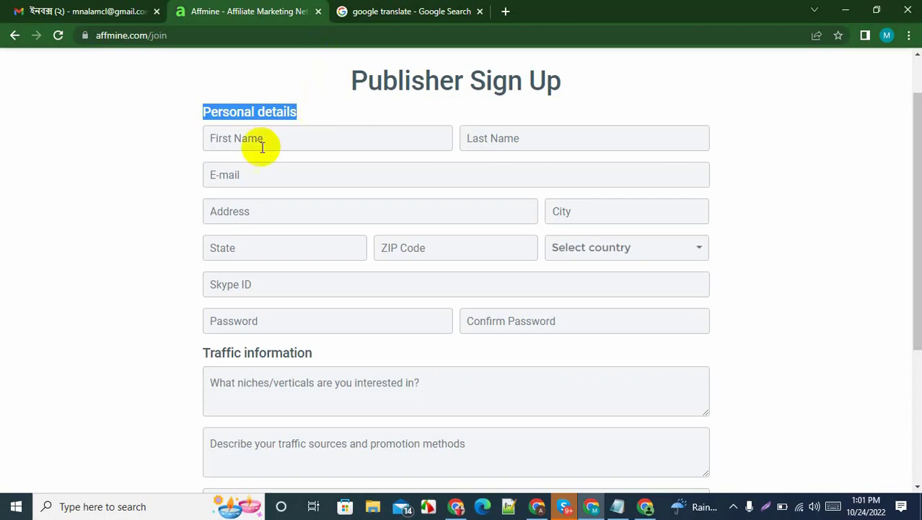
left_click(241, 139)
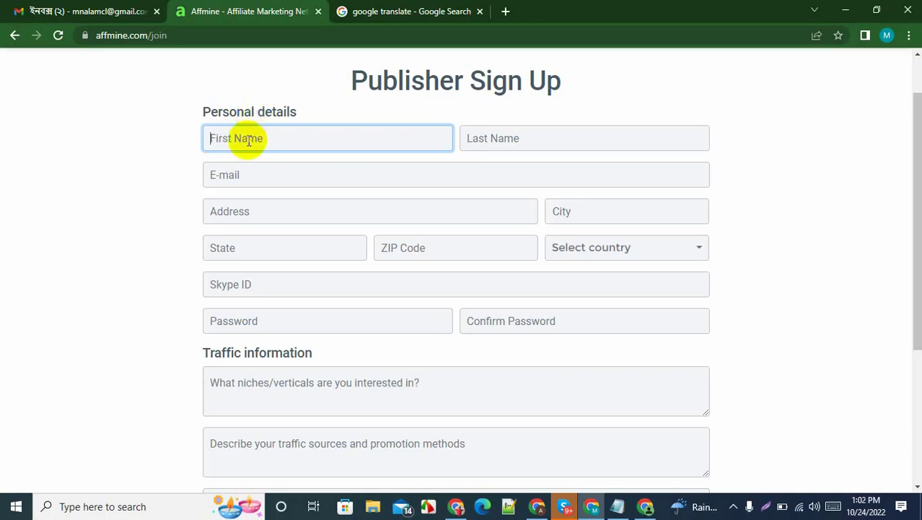
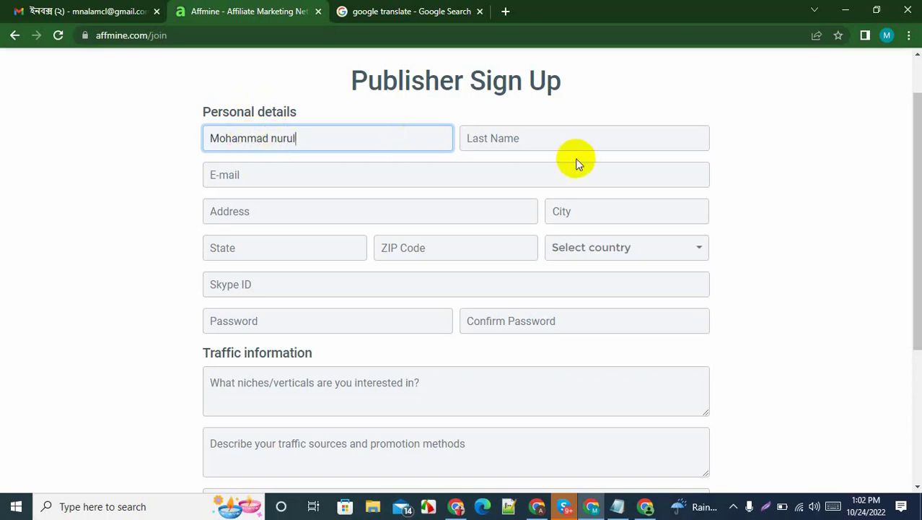
- Enter the applicant's surname in Last Name and capitalize the middle name's initial
left_click(583, 133)
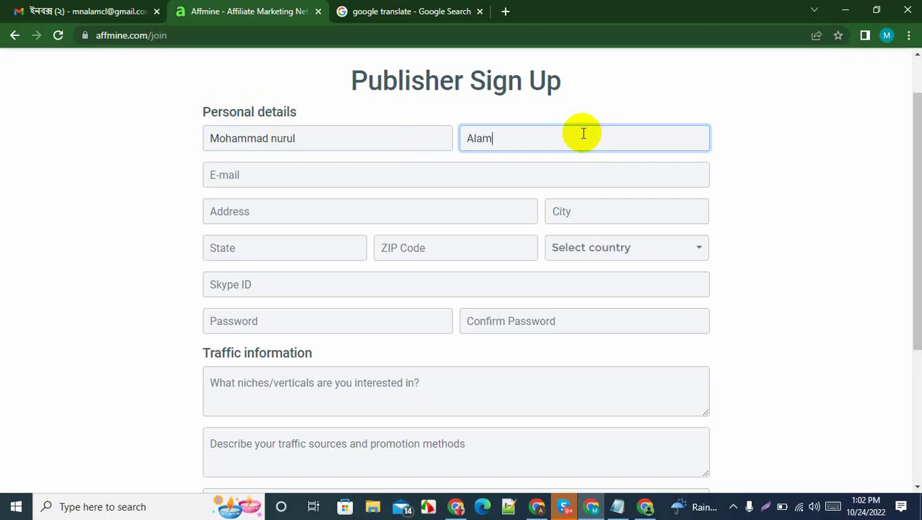
left_click(238, 170)
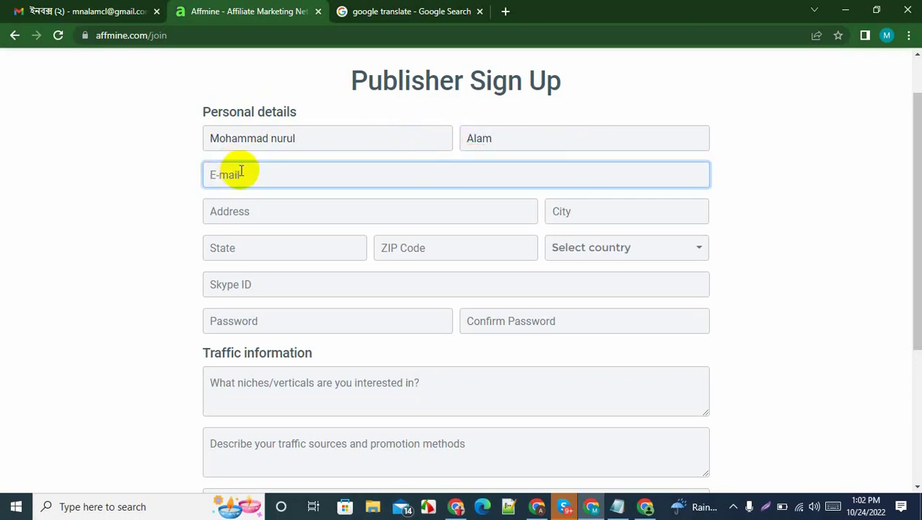
left_click(274, 138)
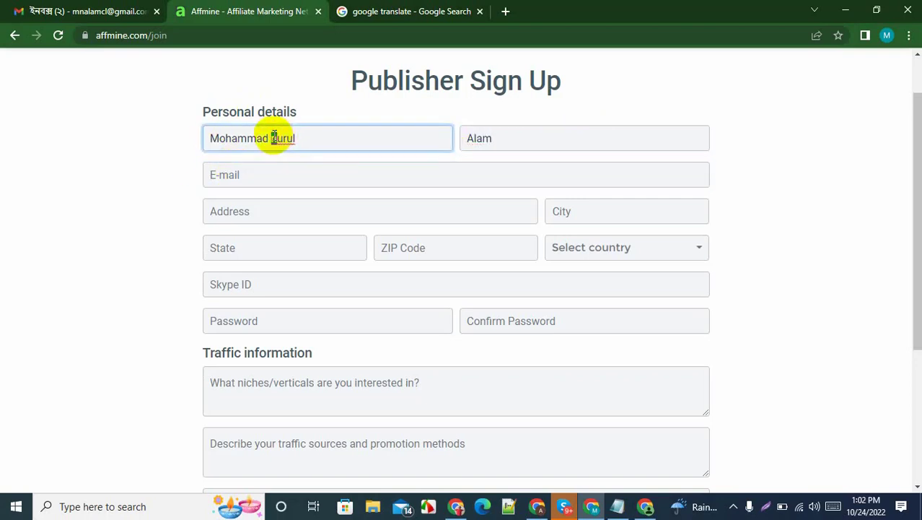
key("Delete")
type("N")
left_click(273, 176)
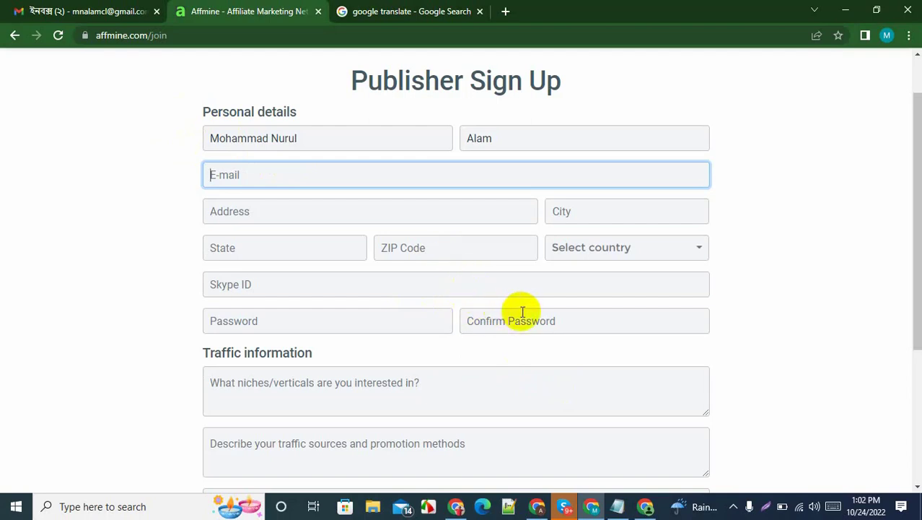
- In Notepad, replace the old username on line 3 with the sign-up Gmail address
left_click(610, 499)
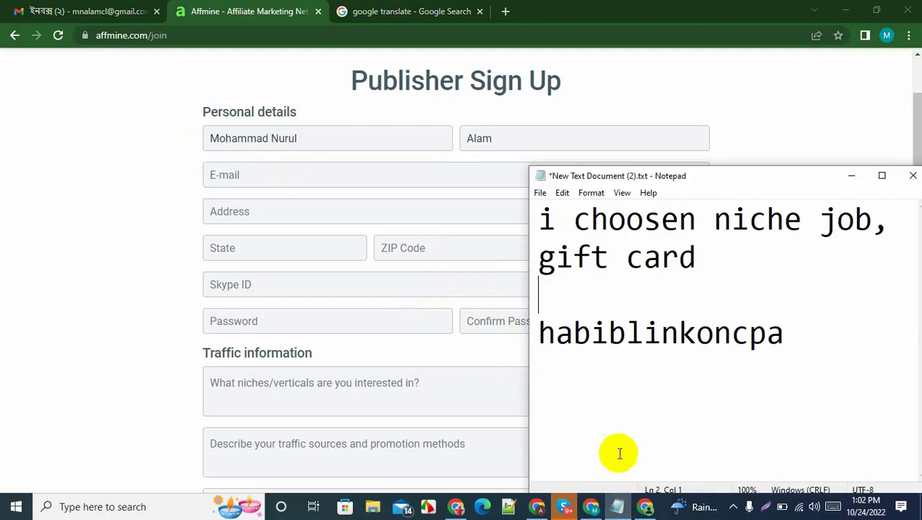
double_click(785, 336)
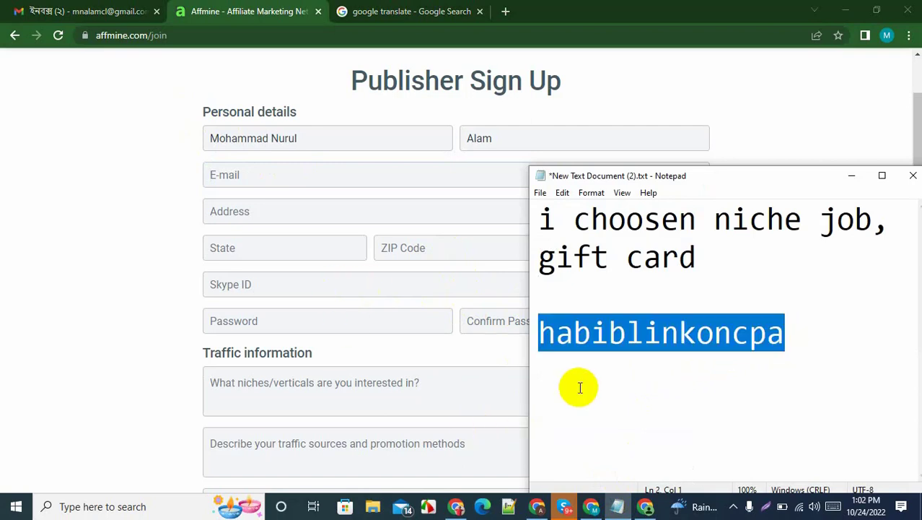
key("BackSpace")
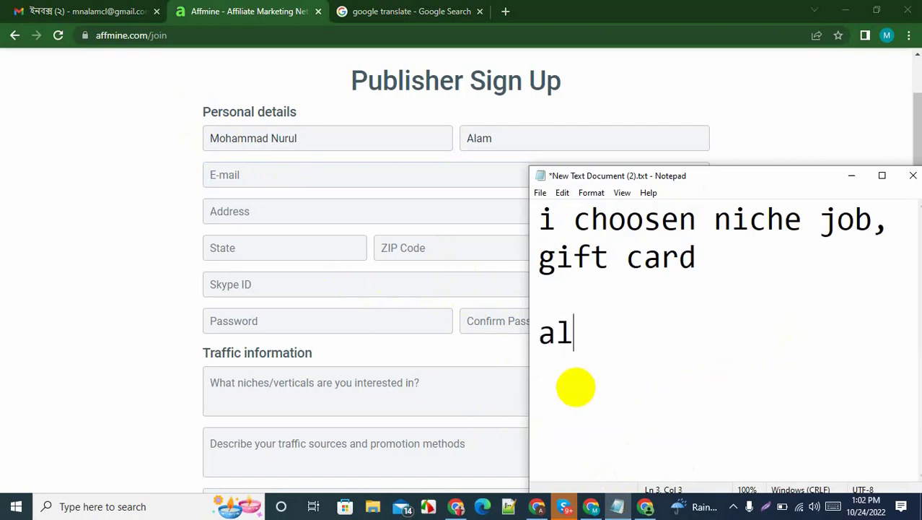
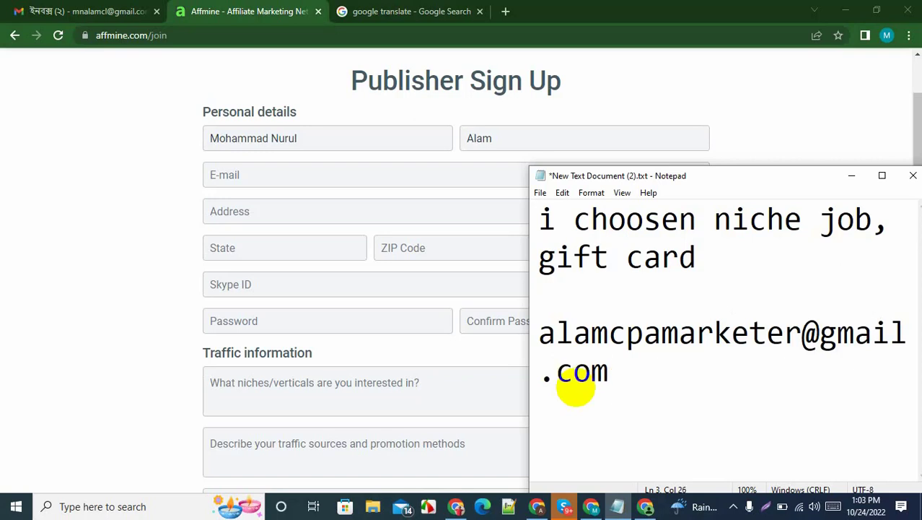
- Edit the address, undo the partial deletion and select the whole address line
left_click_drag(602, 371, 540, 333)
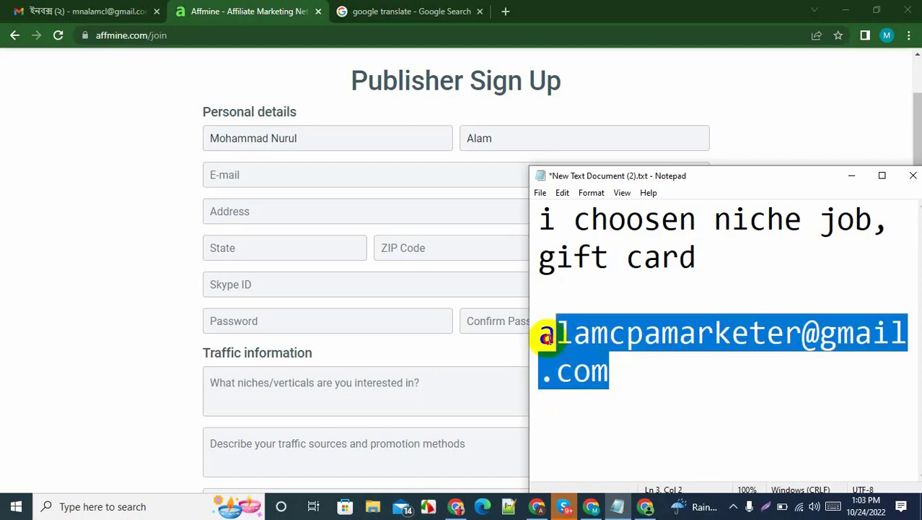
left_click(628, 333)
left_click_drag(793, 332, 610, 334)
left_click(663, 333)
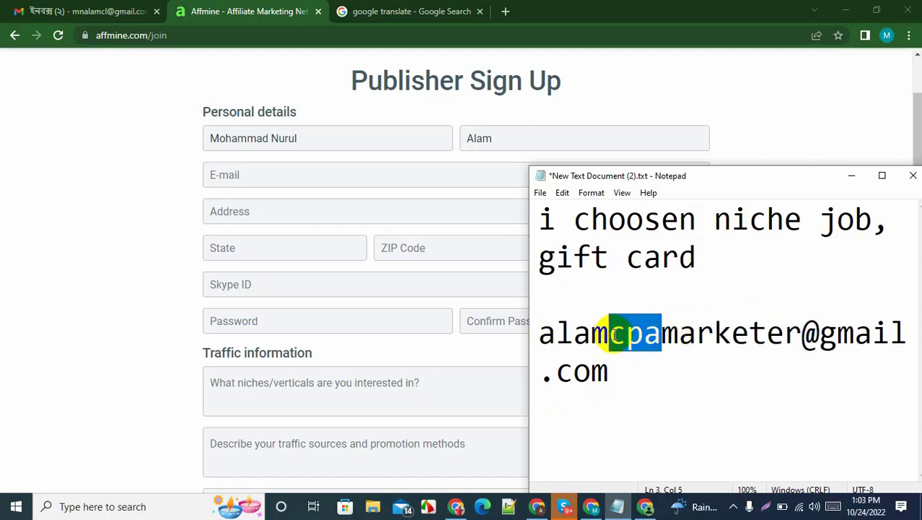
key("BackSpace")
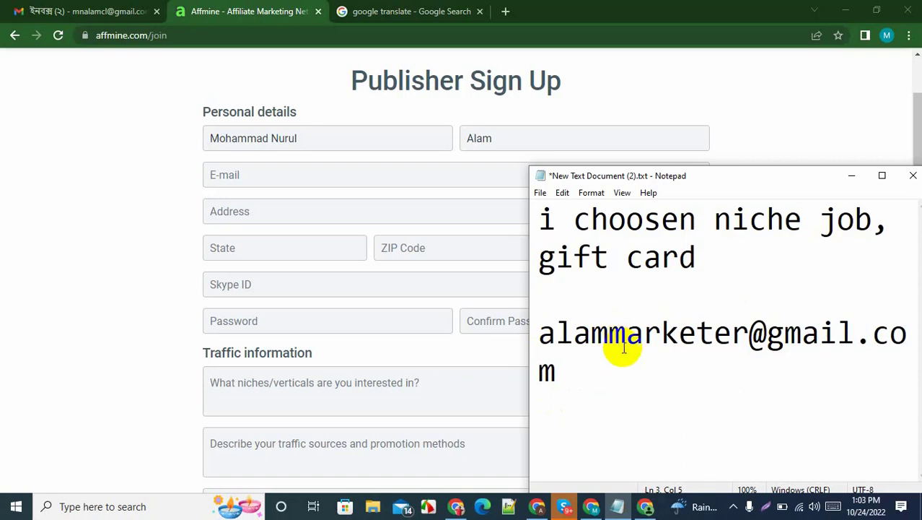
key("ctrl+z")
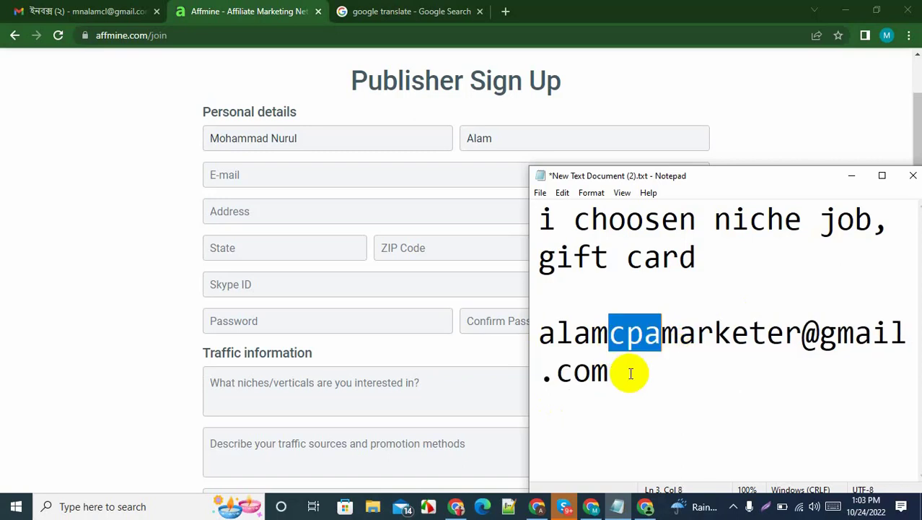
left_click_drag(635, 372, 478, 328)
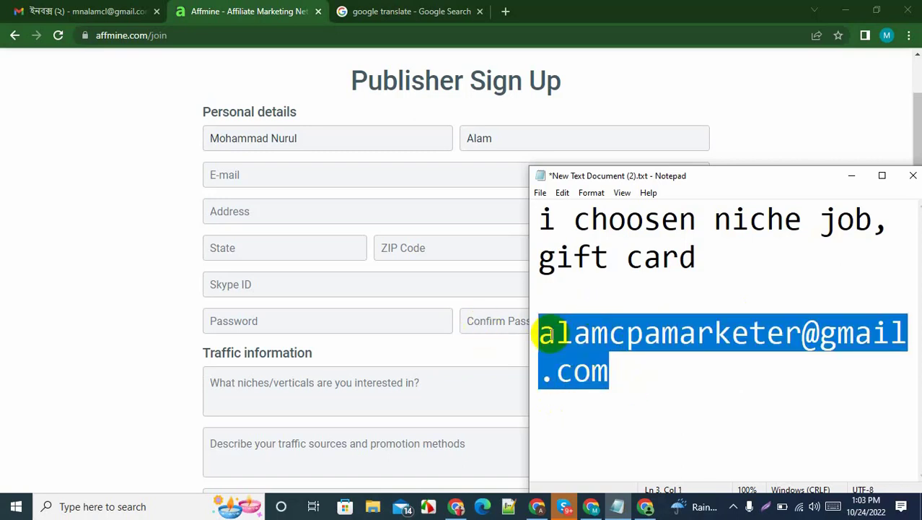
left_click(29, 11)
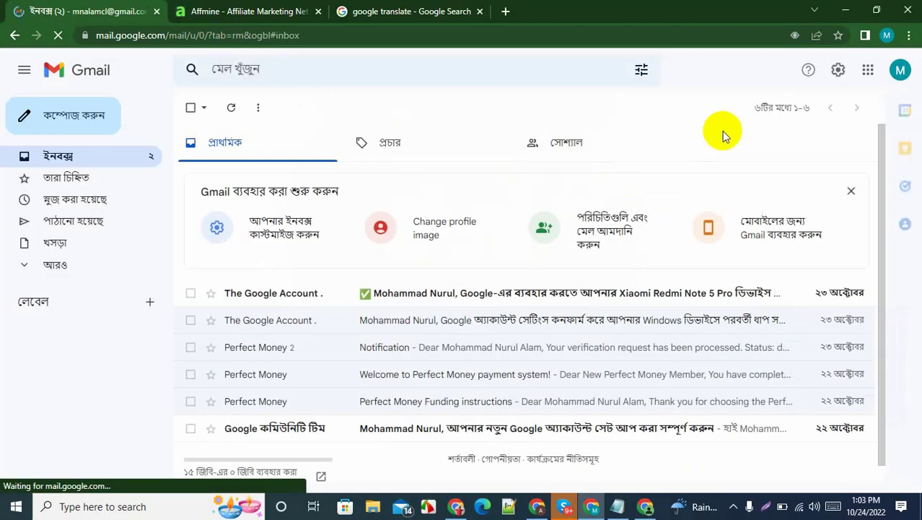
- Copy the account's e-mail address from the Gmail account panel
left_click(902, 72)
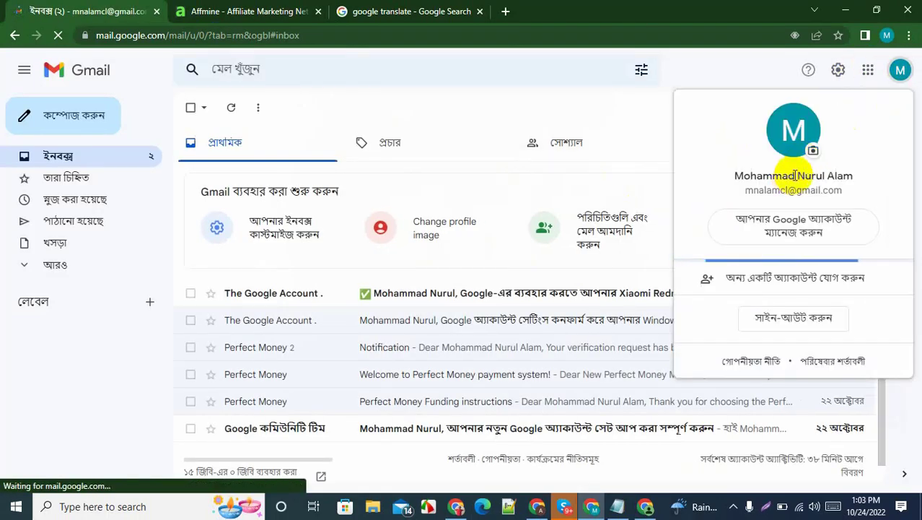
triple_click(804, 192)
right_click(754, 196)
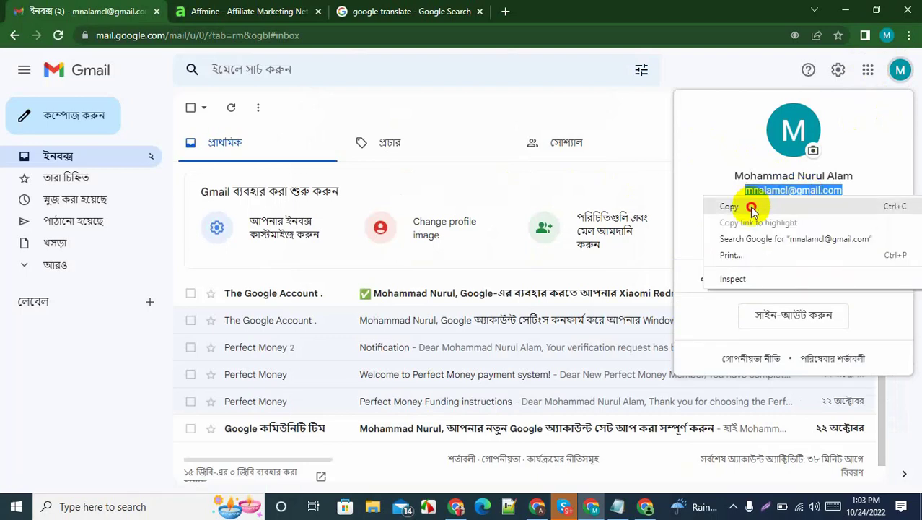
left_click(751, 205)
- Paste the copied address into the E-mail field of the Affmine sign-up form
left_click(242, 9)
left_click(304, 189)
key("ctrl+v")
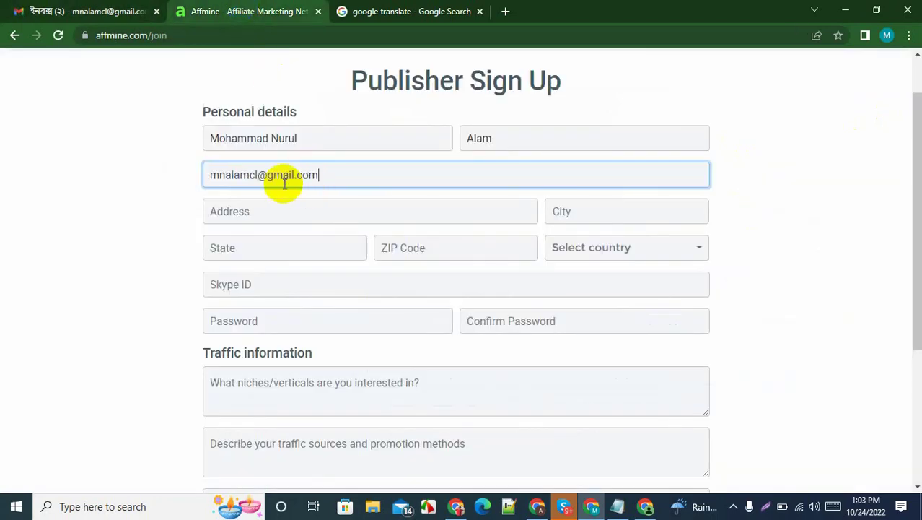
left_click(203, 193)
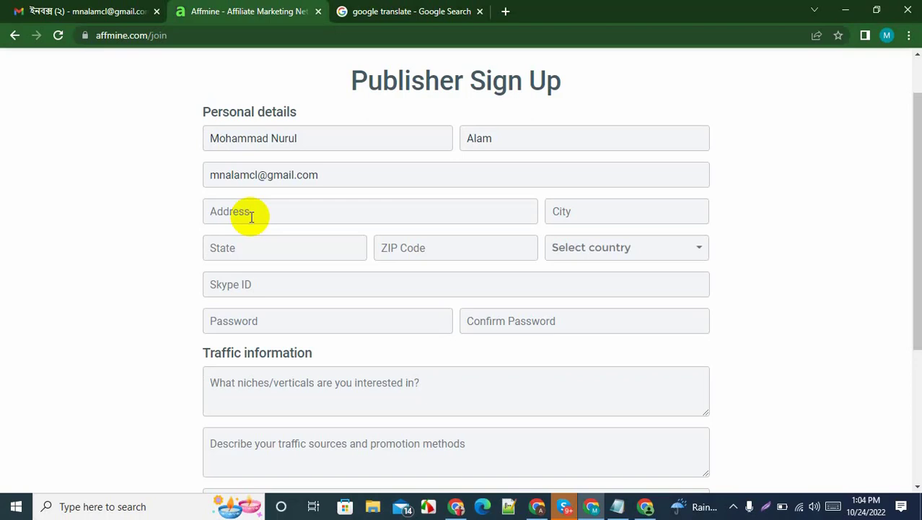
- Enter the applicant's street address in Dhaka into the Address field, fixing a typo
left_click(251, 217)
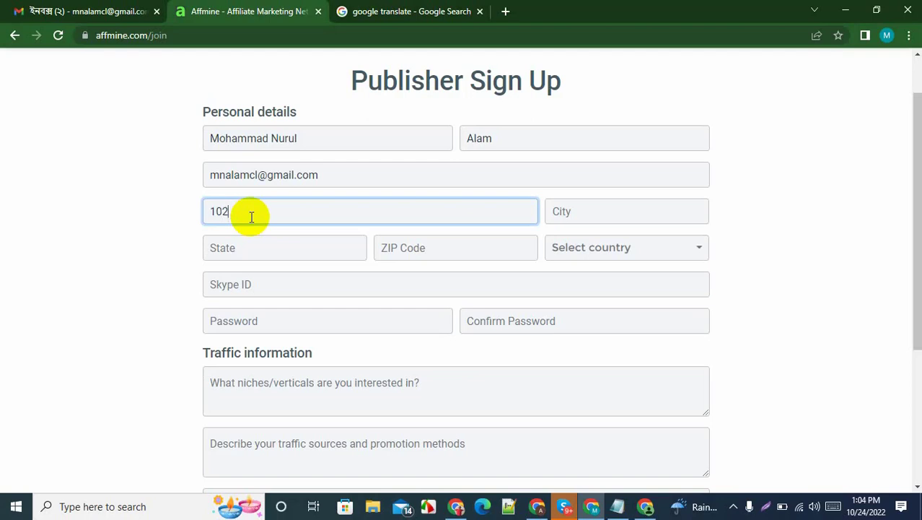
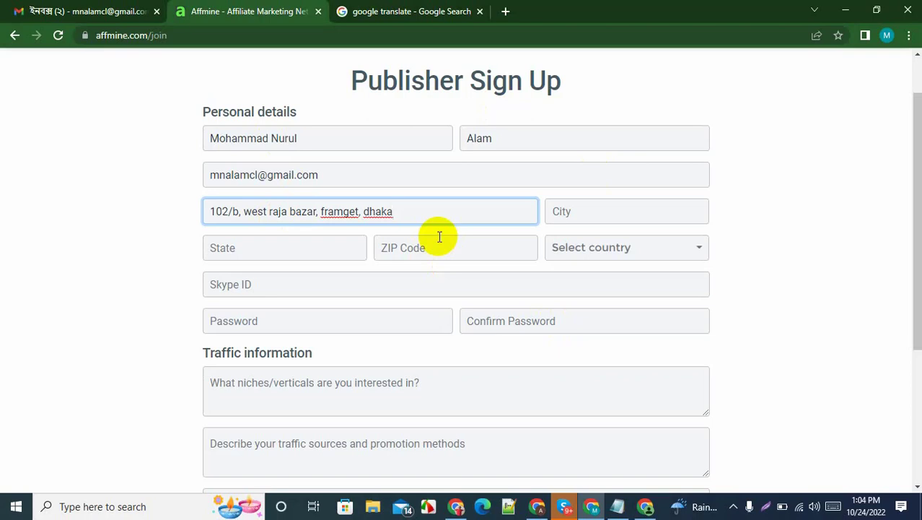
left_click(591, 209)
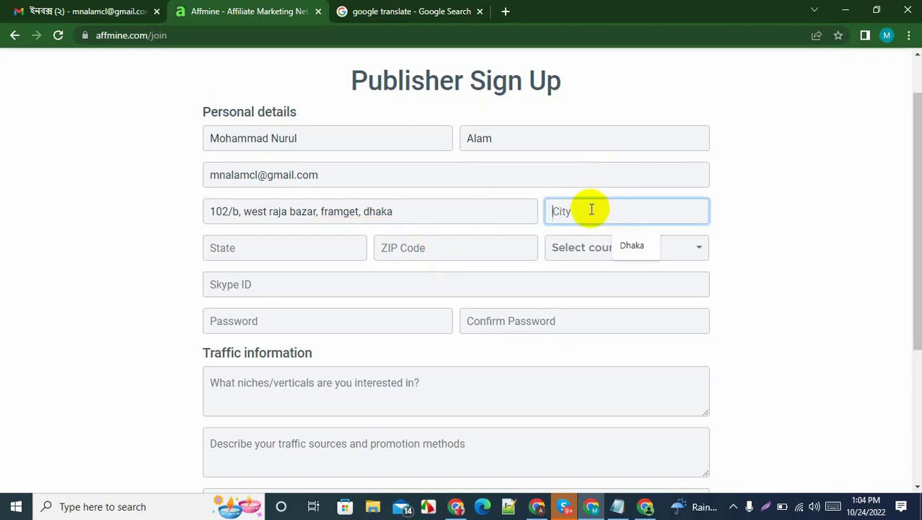
- Enter 'dhaka' as the city and paste the neighbourhood copied from the address into State
type("dhaka")
left_click(302, 249)
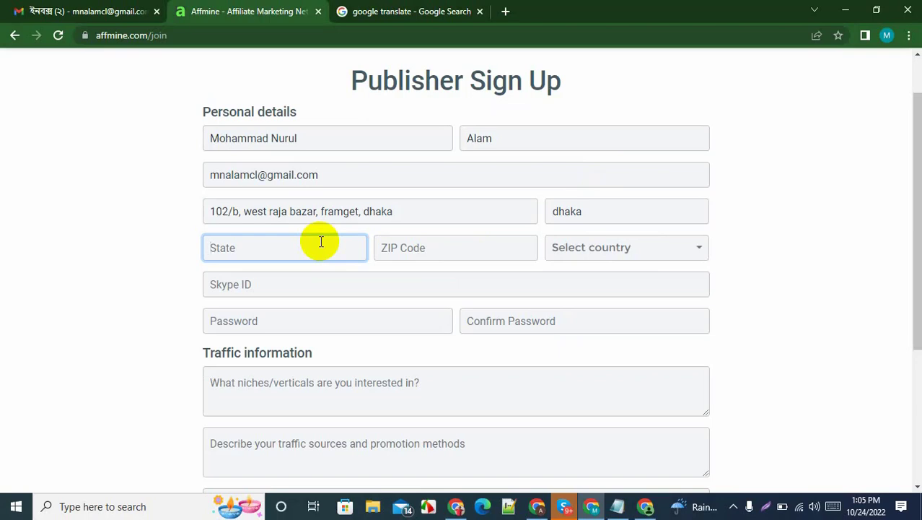
left_click_drag(359, 212, 243, 214)
left_click(247, 242)
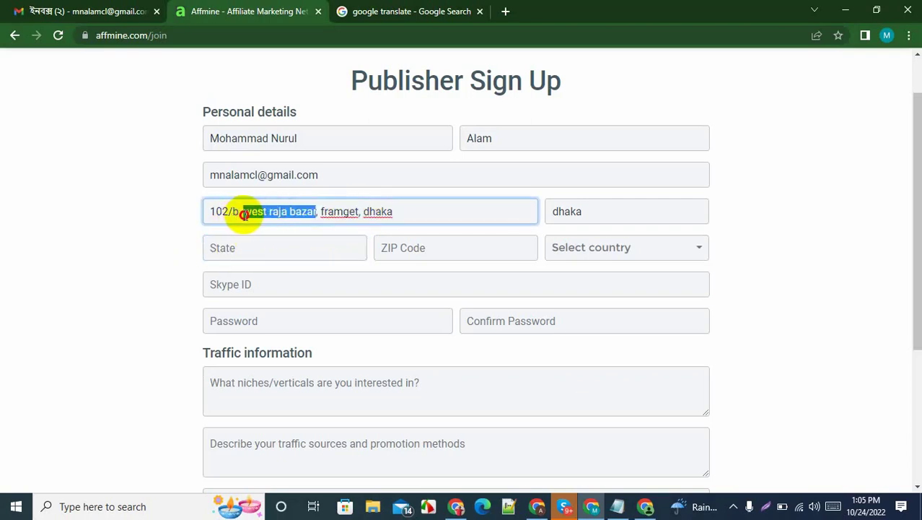
key("ctrl+c")
left_click(267, 253)
key("ctrl+v")
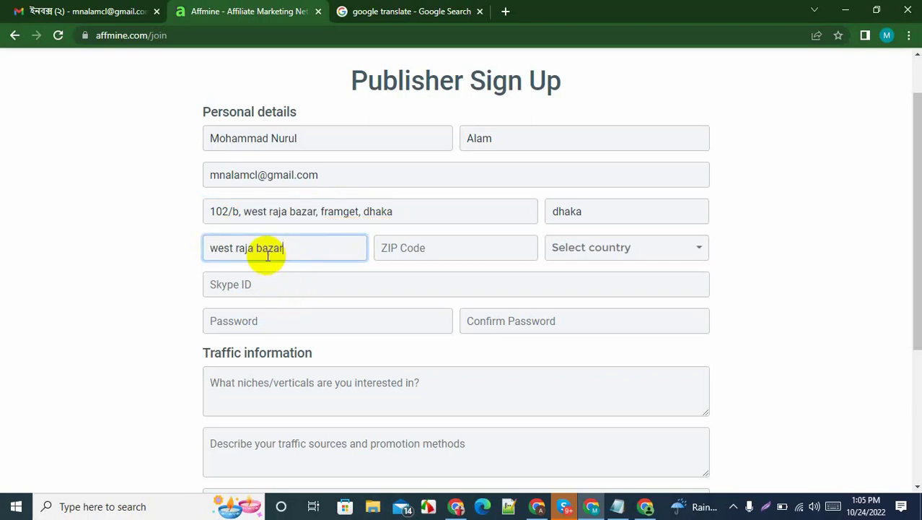
- Fill in the ZIP code and choose Bangladesh as the country
left_click(413, 251)
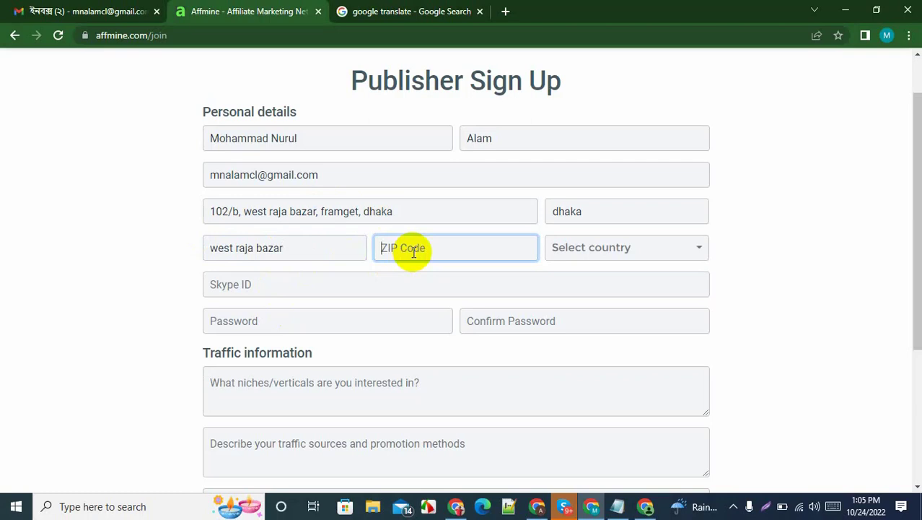
type("1205")
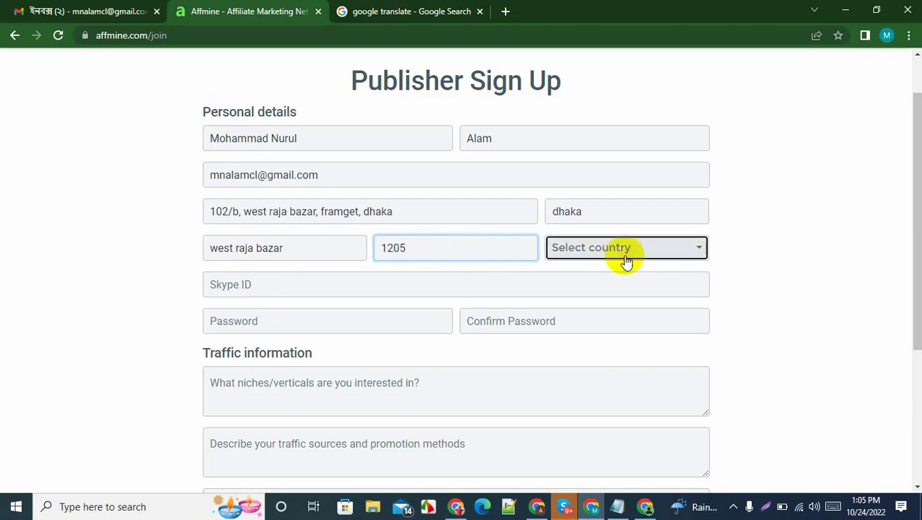
left_click(625, 260)
type("ba")
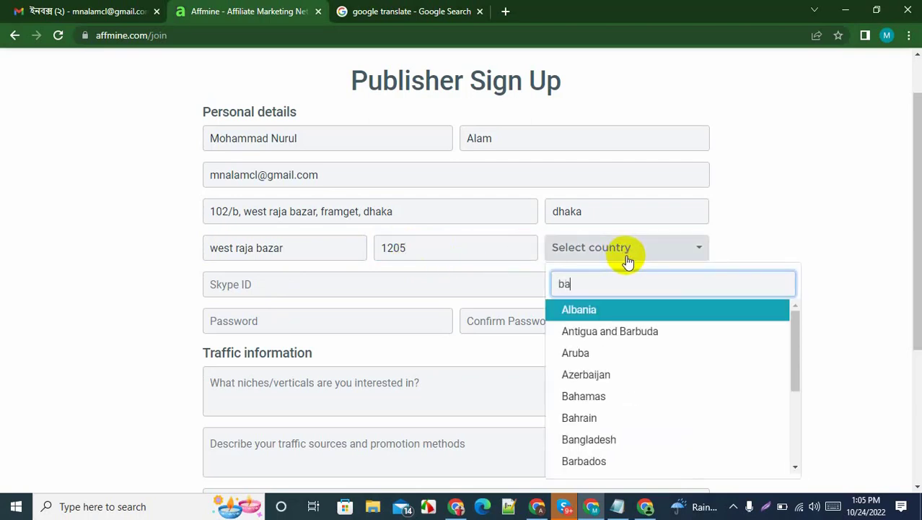
type("ng")
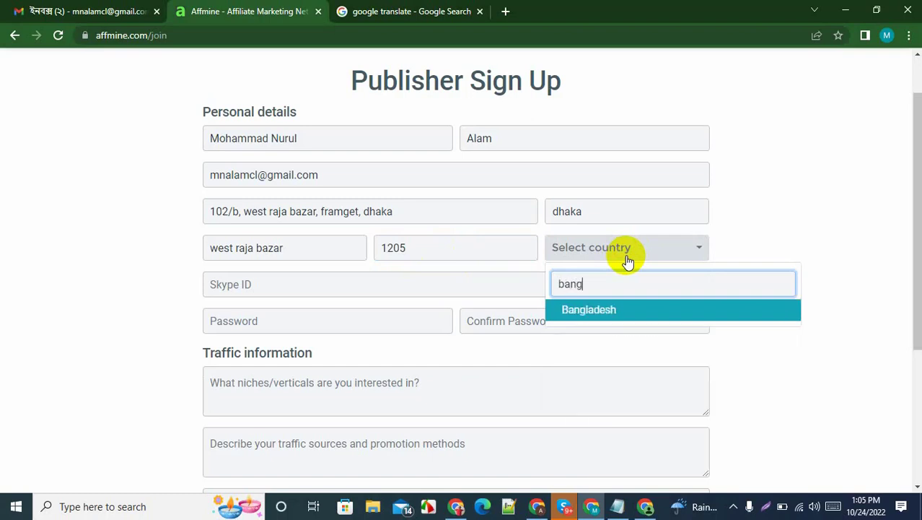
left_click(638, 307)
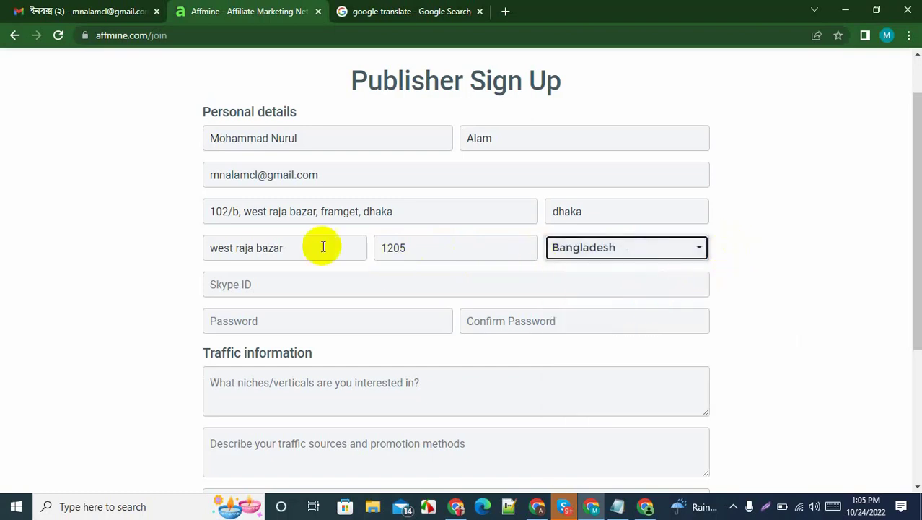
left_click(293, 281)
left_click(757, 205)
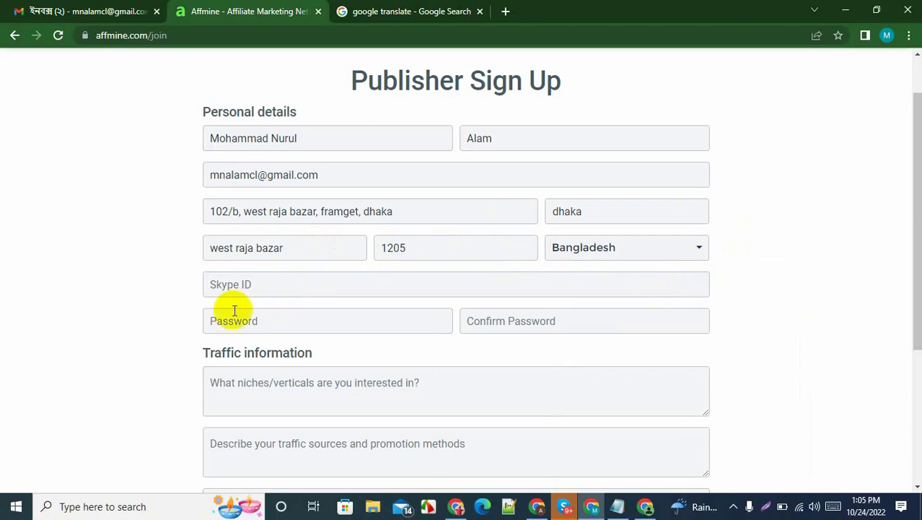
- Copy the Skype Name from Skype's Account & Profile settings, then minimize Skype
left_click(564, 505)
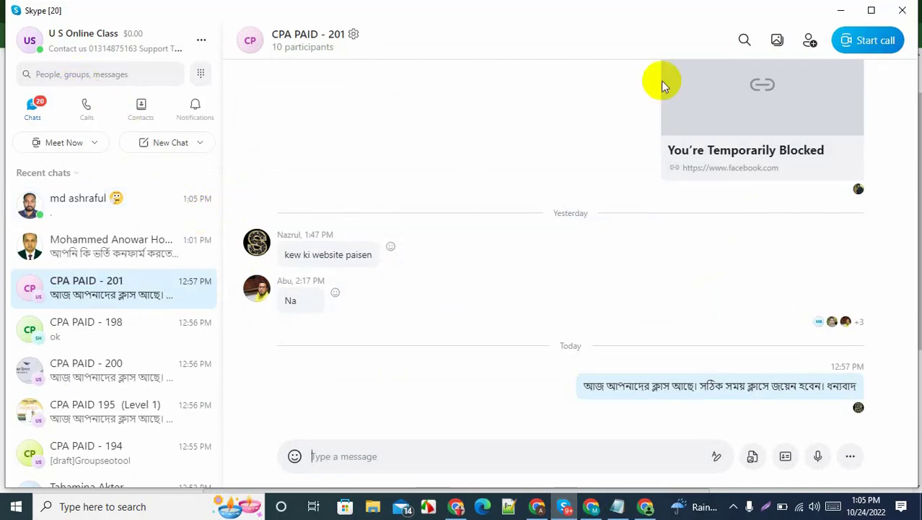
left_click(841, 10)
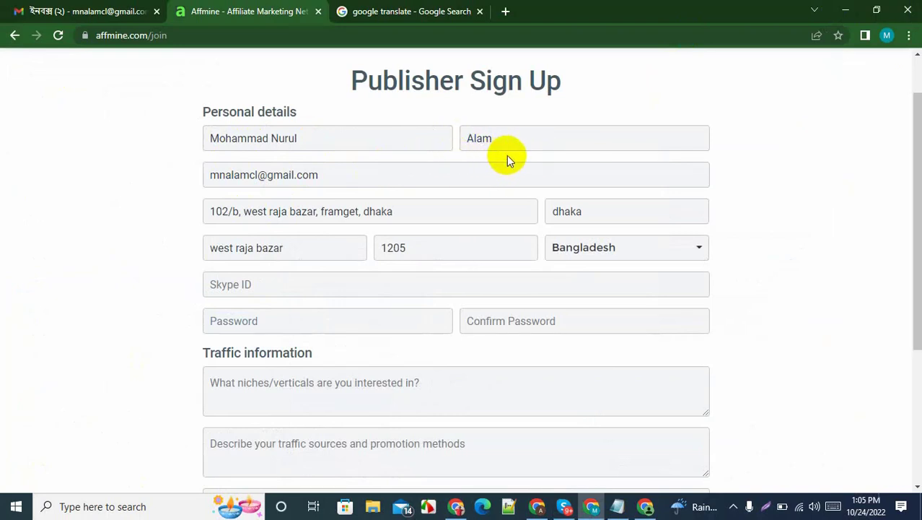
left_click(262, 283)
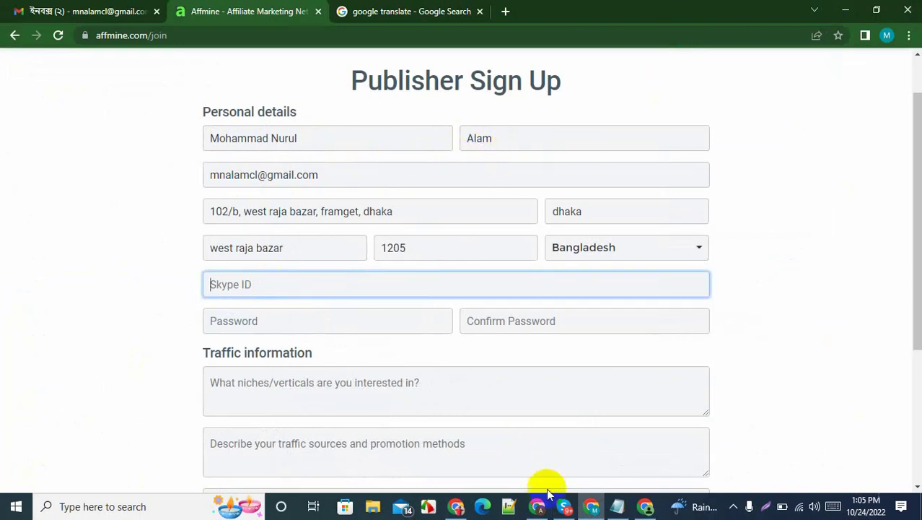
left_click(564, 505)
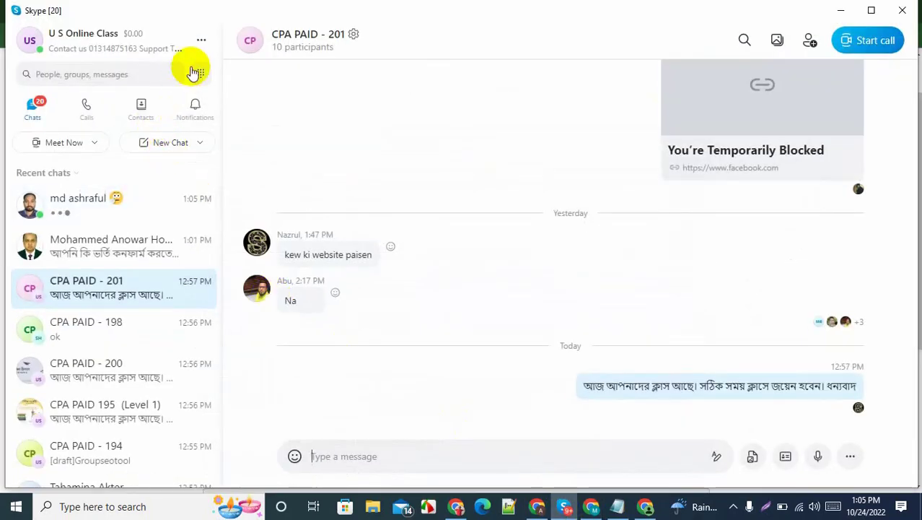
left_click(201, 40)
left_click(171, 30)
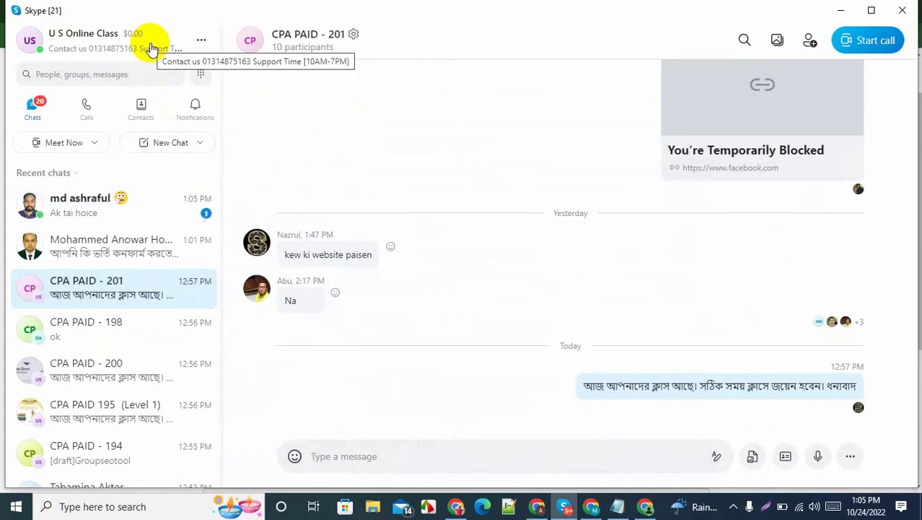
left_click(203, 42)
left_click(233, 54)
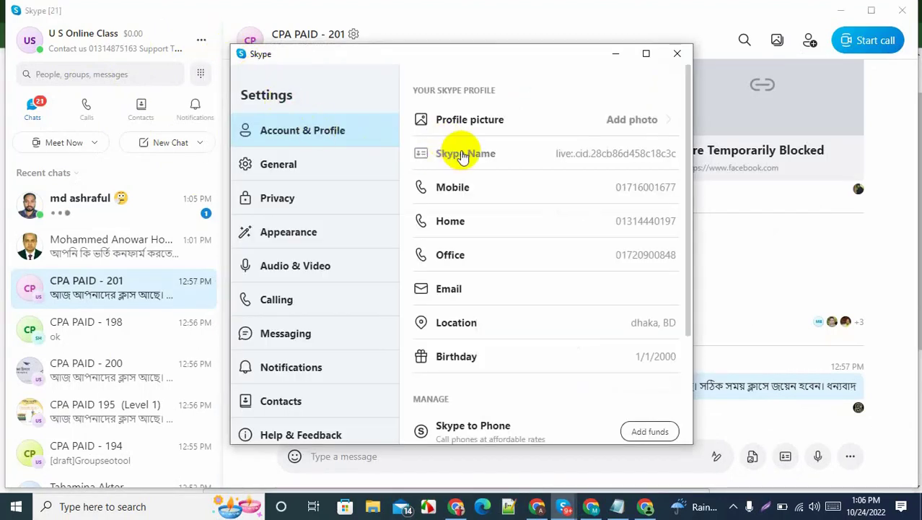
left_click(583, 154)
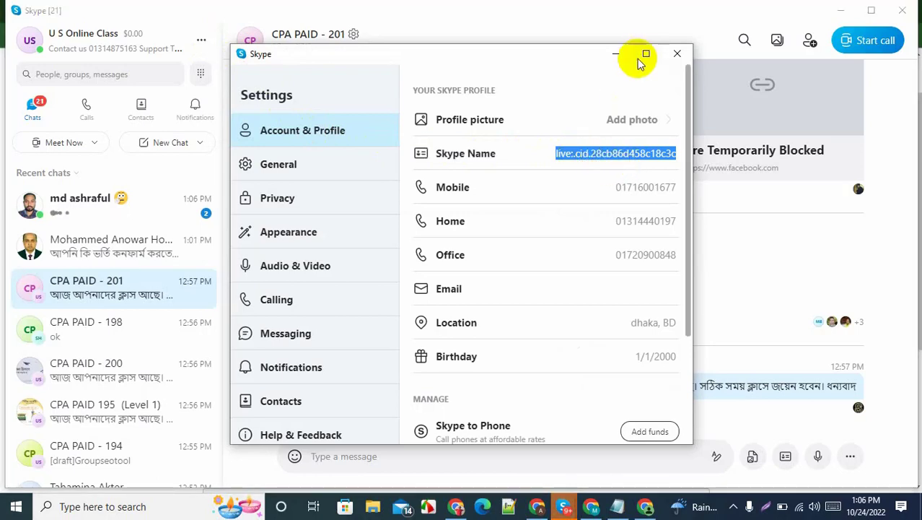
left_click(615, 53)
left_click(841, 10)
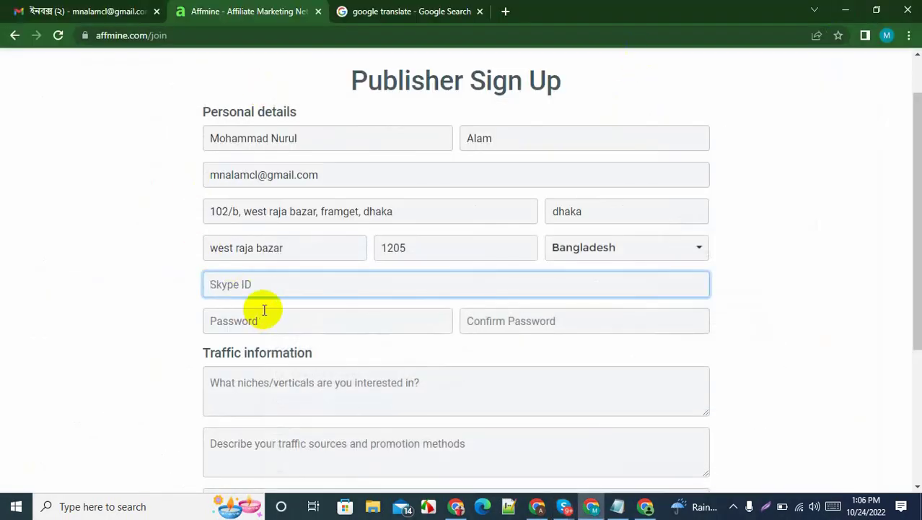
- Paste the copied Skype Name into the Skype ID field, then scroll down to Password
right_click(265, 287)
left_click(298, 185)
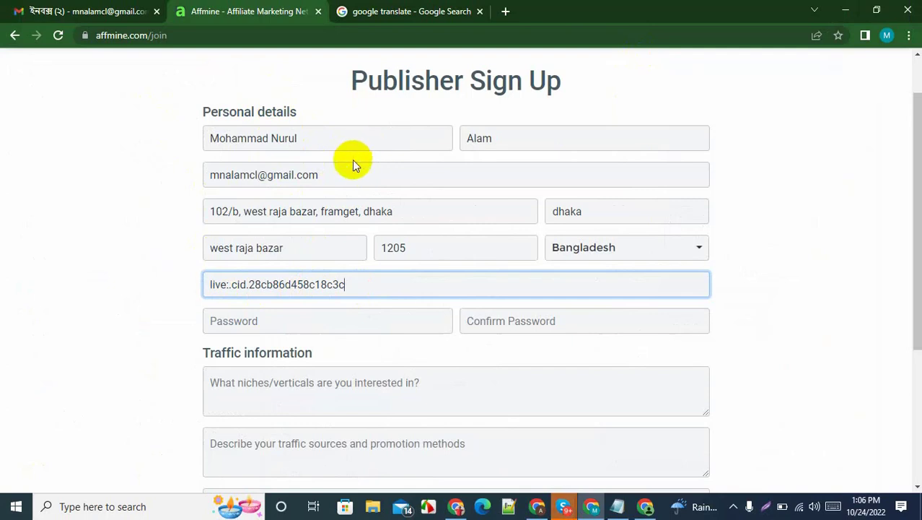
double_click(254, 285)
triple_click(254, 284)
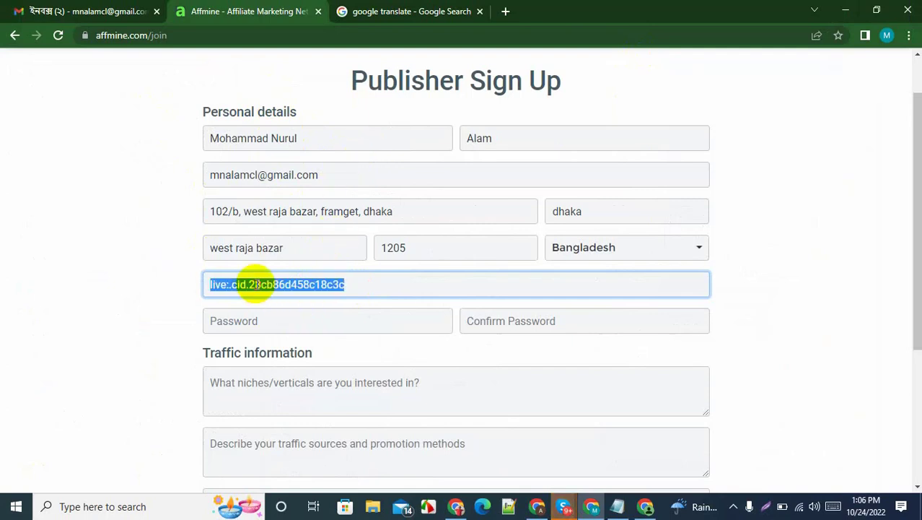
left_click(126, 306)
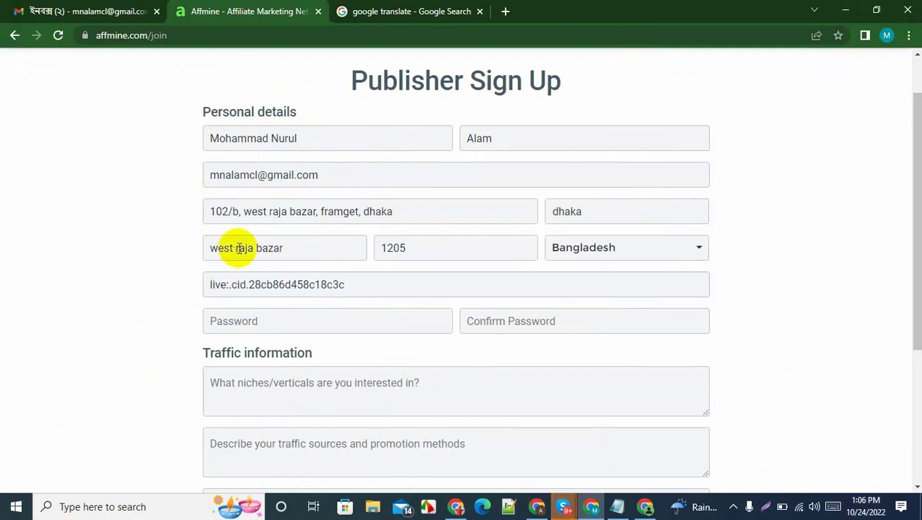
scroll(274, 267, "down", 2)
left_click(269, 216)
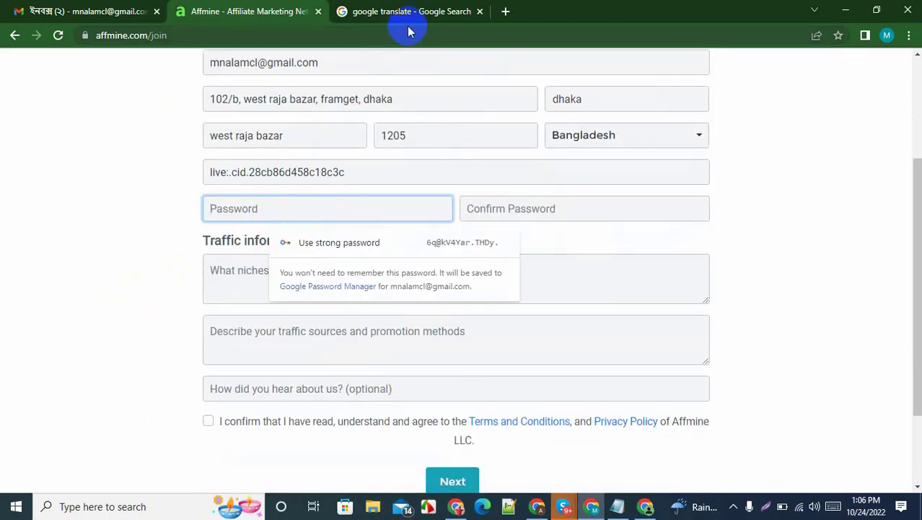
- Draft the new account password over the old text in the Google search box
left_click(404, 12)
left_click_drag(268, 80, 2, 75)
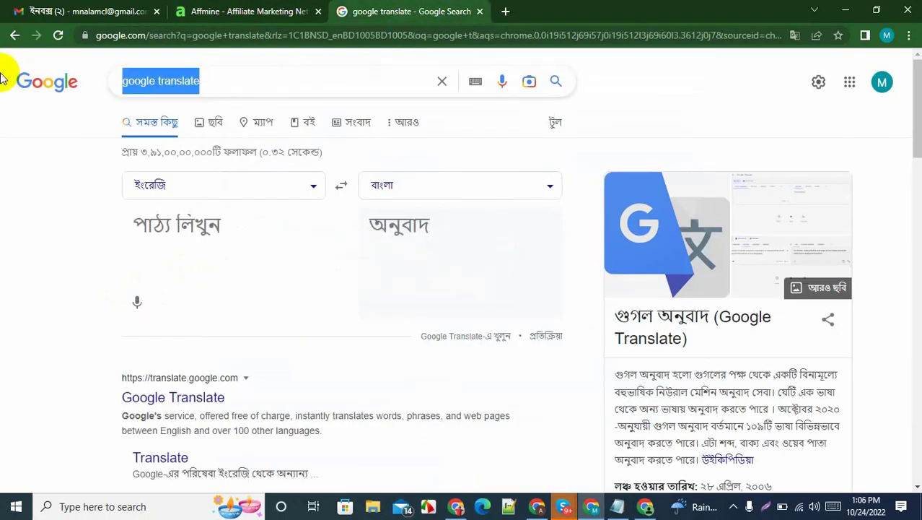
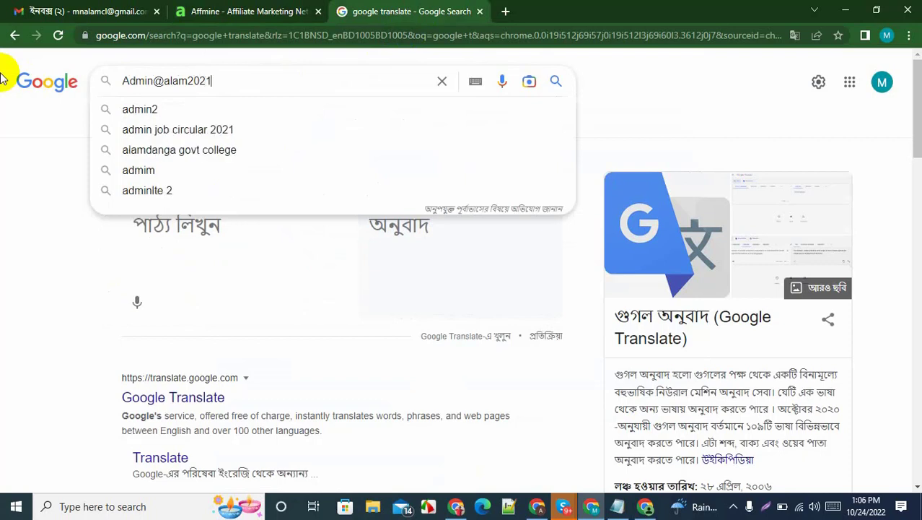
key("BackSpace")
- Correct the password draft's last digit, copy it, and paste it into Password and Confirm Password
type("2")
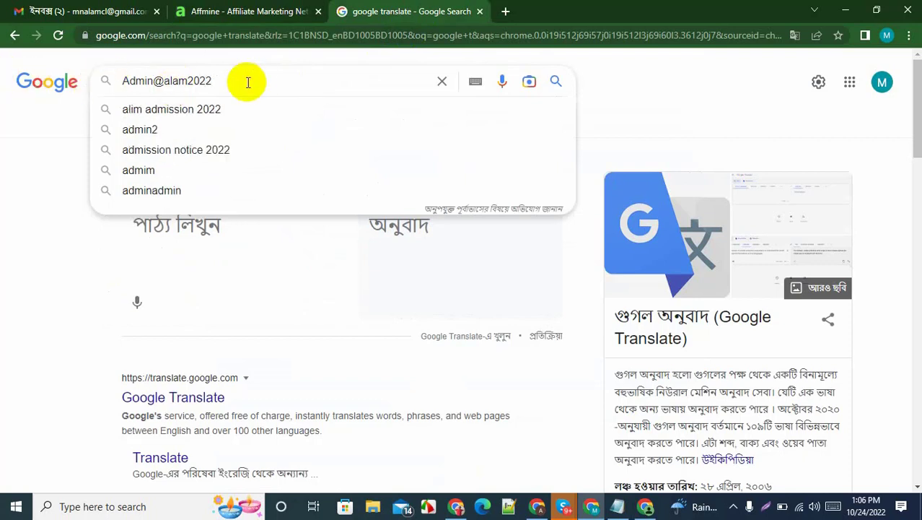
left_click_drag(260, 80, 83, 85)
key("ctrl+c")
left_click(249, 11)
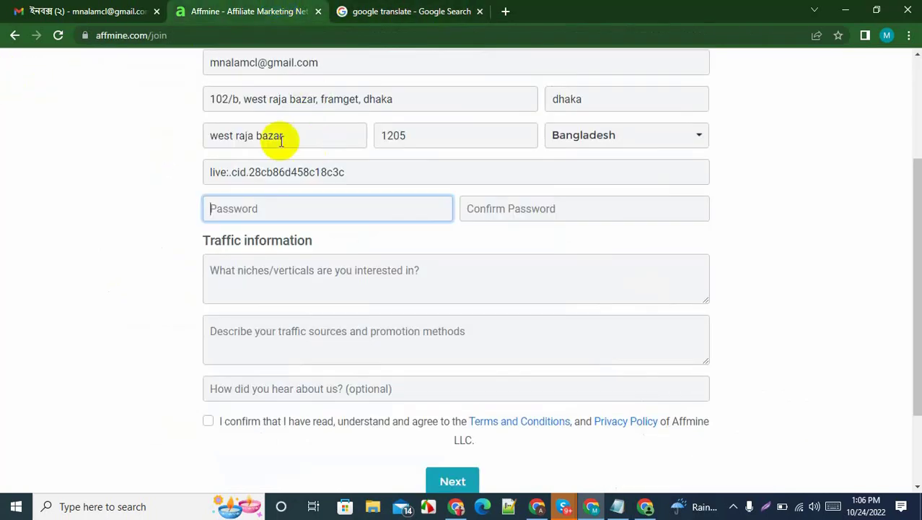
key("ctrl+v")
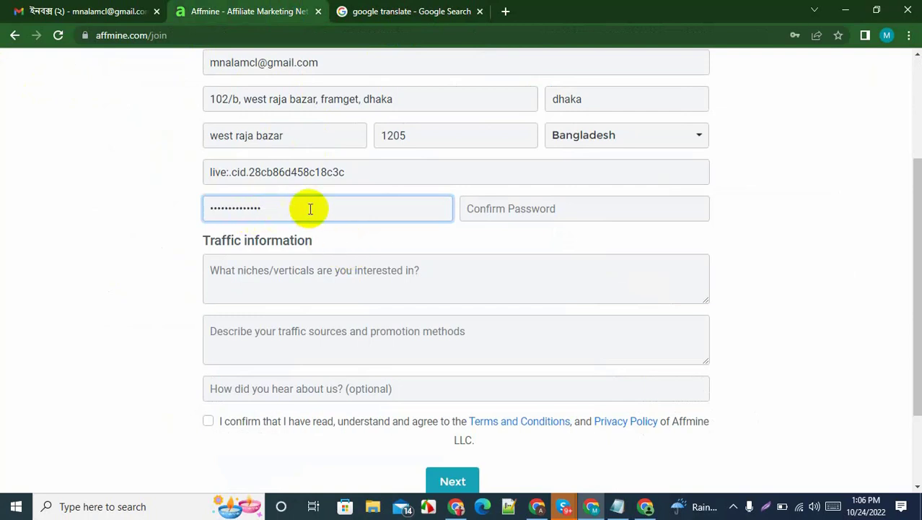
left_click(508, 210)
key("ctrl+v")
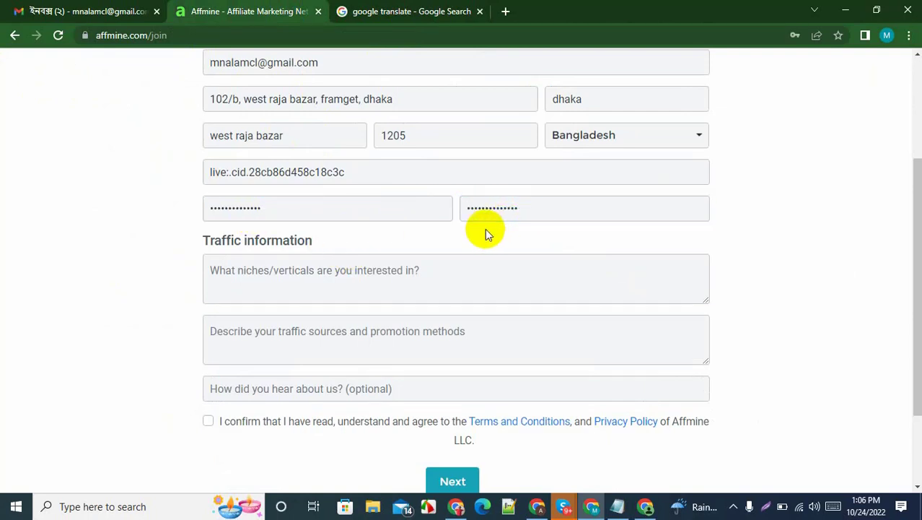
scroll(401, 214, "down", 2)
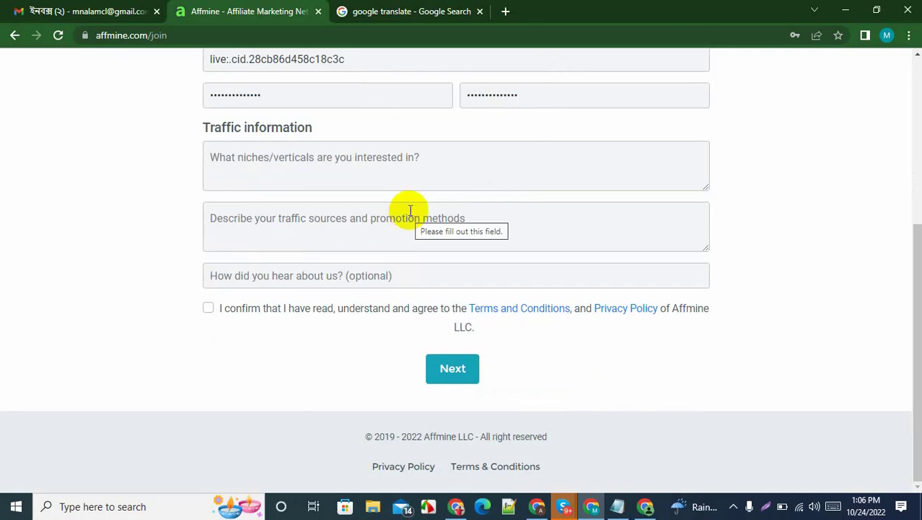
scroll(406, 209, "up", 4)
scroll(383, 244, "down", 2)
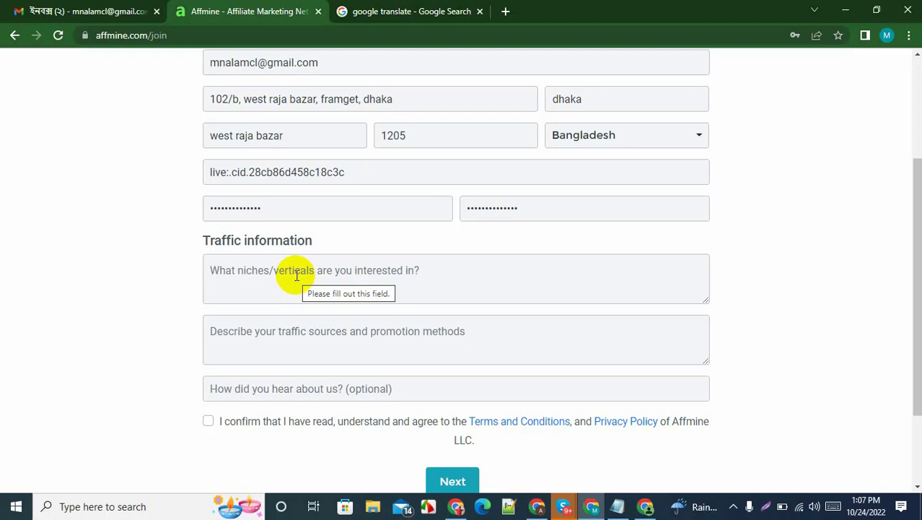
- Place the cursor in the 'What niches/verticals are you interested in?' answer box
left_click(295, 275)
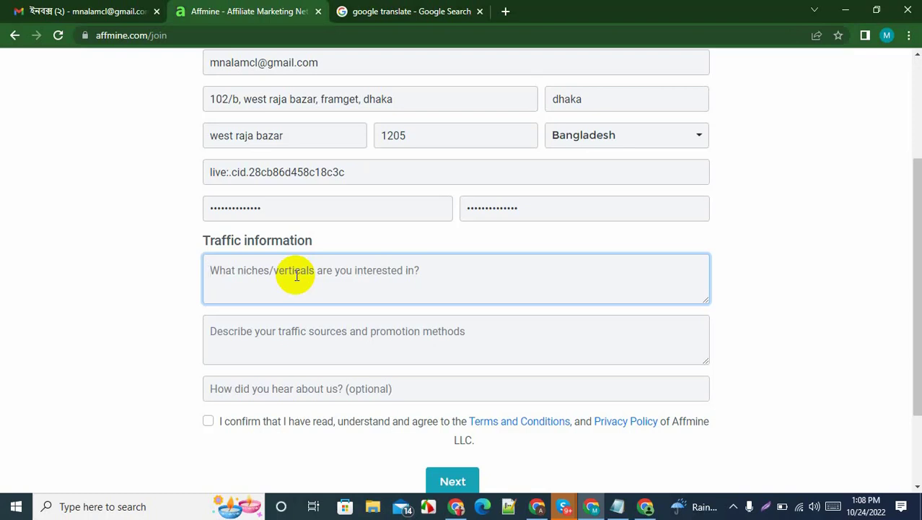
- Dictate Bengali with Translate set to Bangla→English and copy 'I want to work on job gift card game offers'
left_click(411, 11)
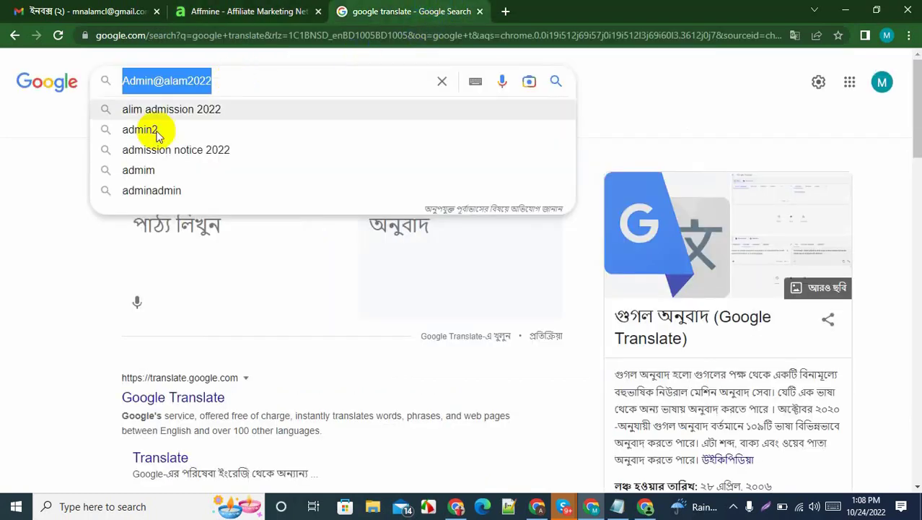
left_click(3, 244)
left_click(439, 80)
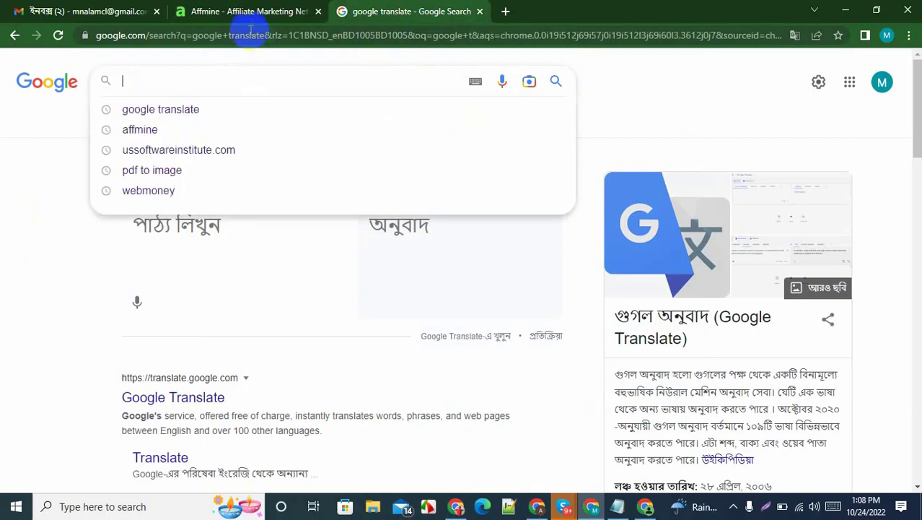
left_click(4, 220)
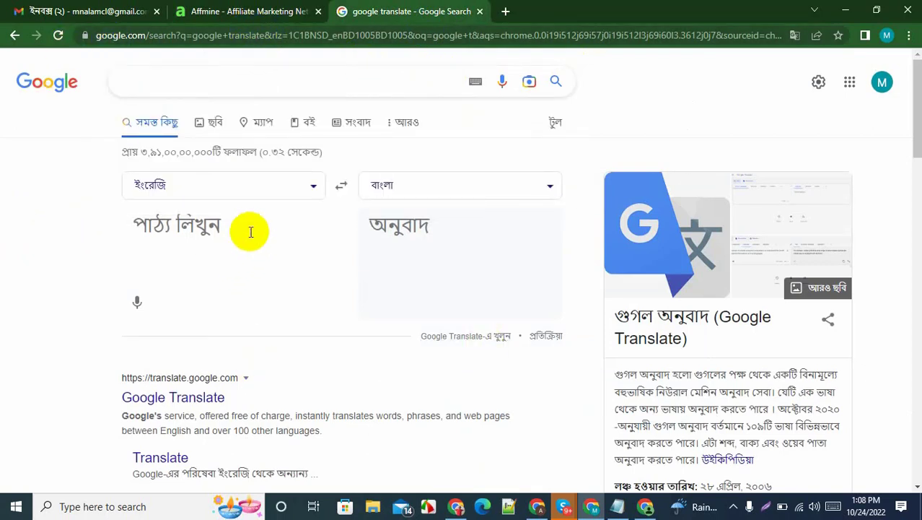
left_click(342, 185)
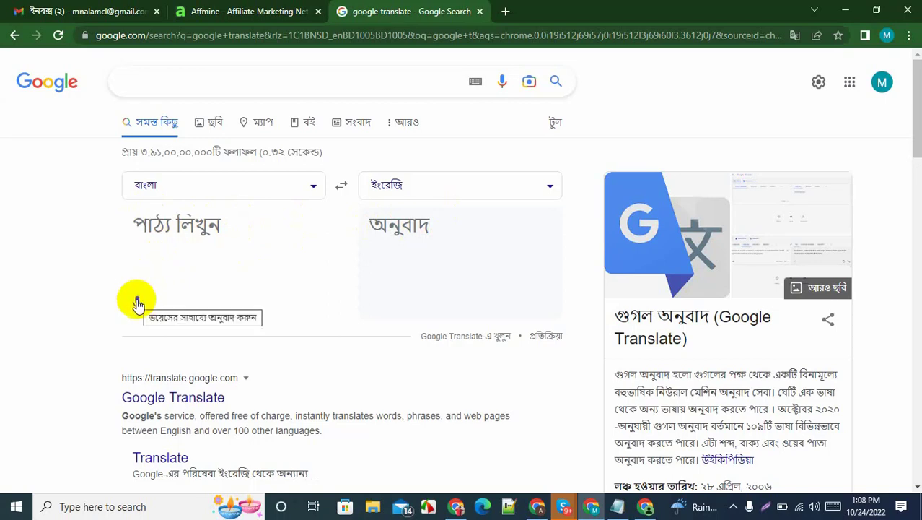
left_click(137, 302)
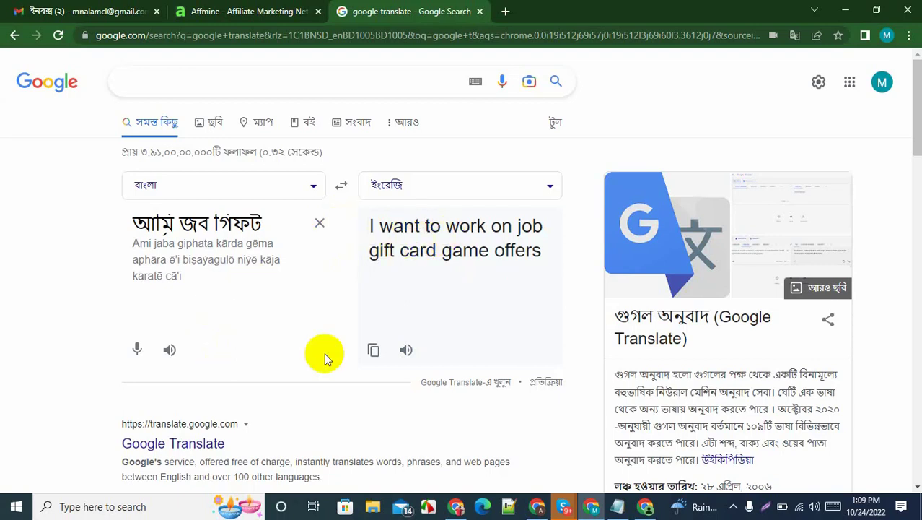
left_click(377, 353)
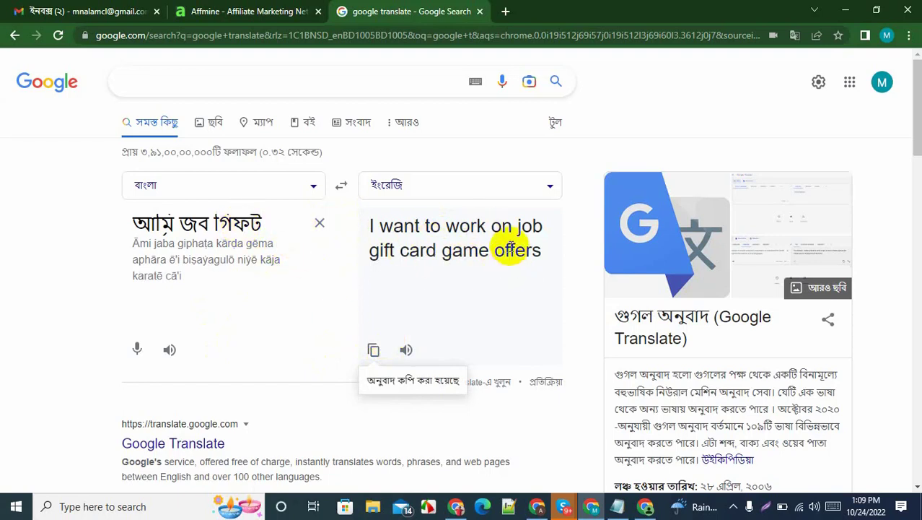
left_click(238, 11)
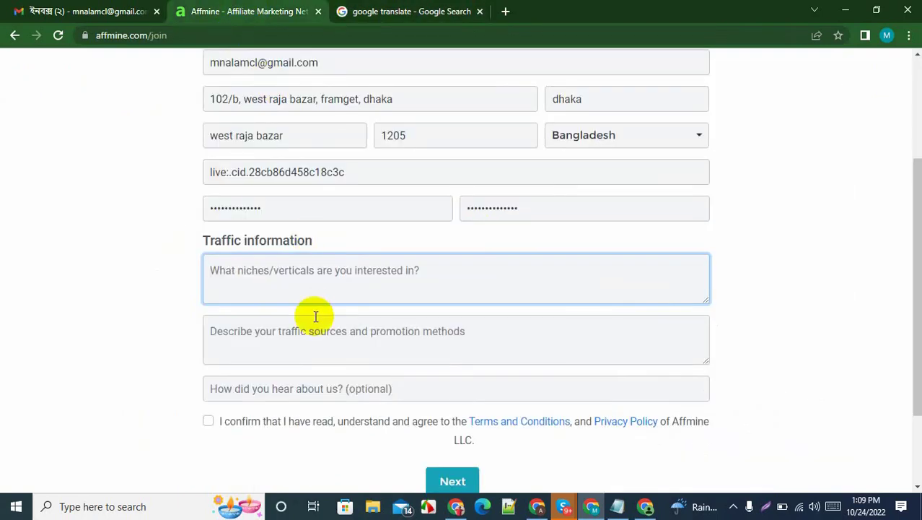
- Paste the translation into the niches answer, punctuated as 'I want to work on job, gift card, game offers.'
key("ctrl+v")
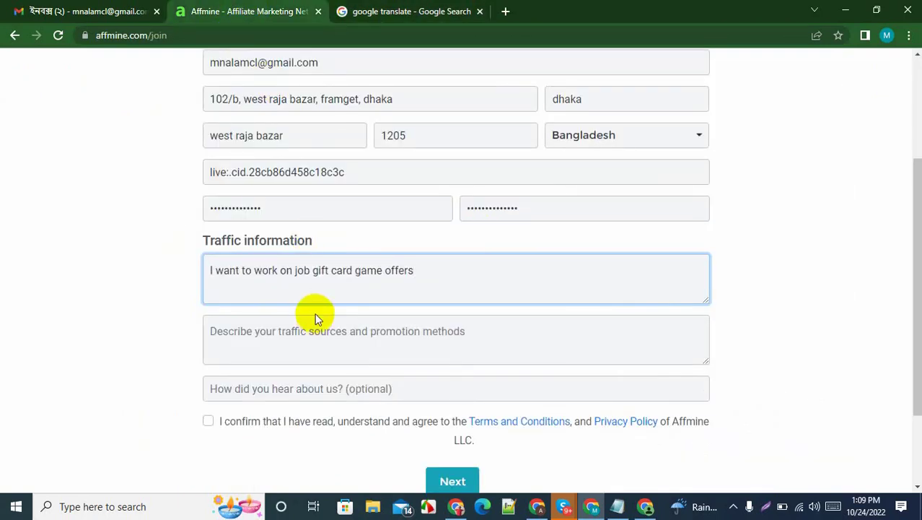
type(".")
left_click(308, 270)
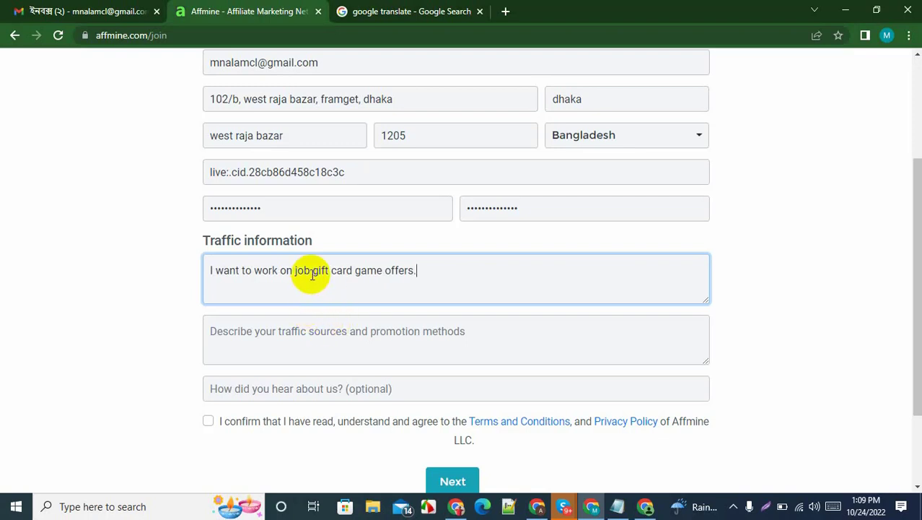
type(",")
left_click(353, 270)
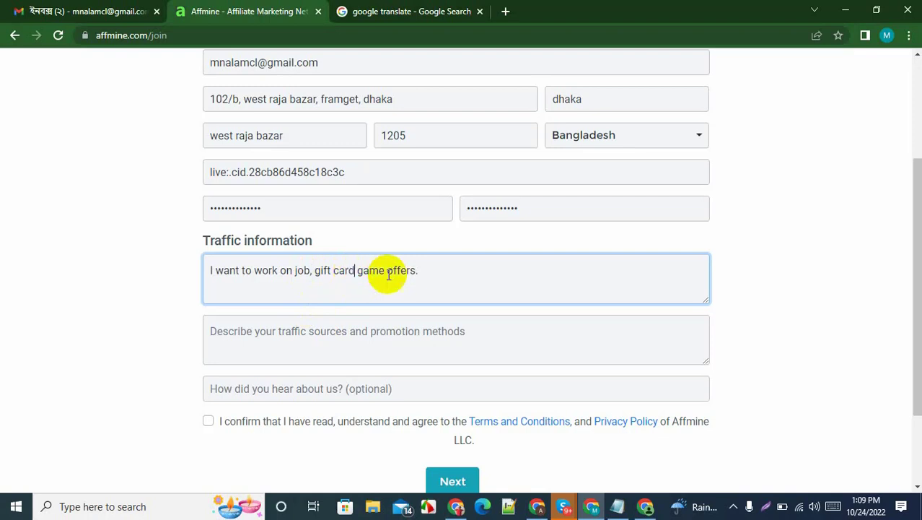
type(",")
left_click(390, 269)
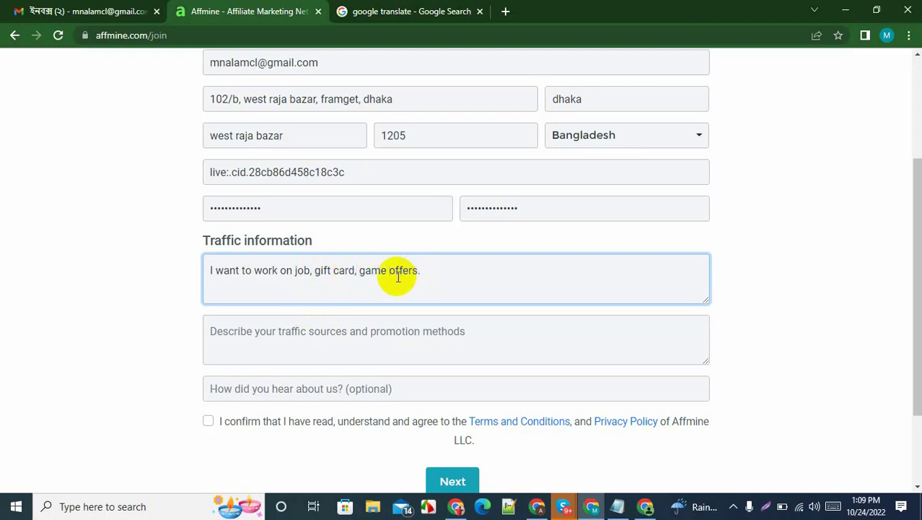
left_click(422, 270)
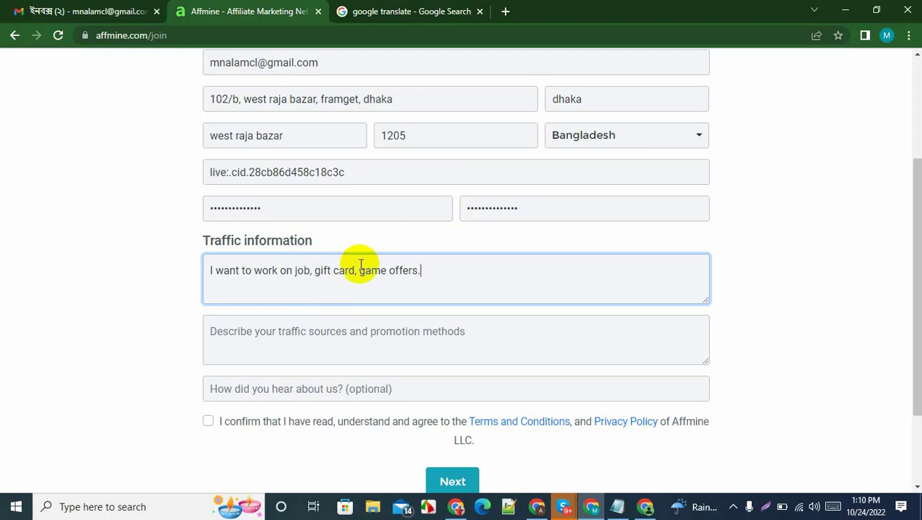
left_click(442, 10)
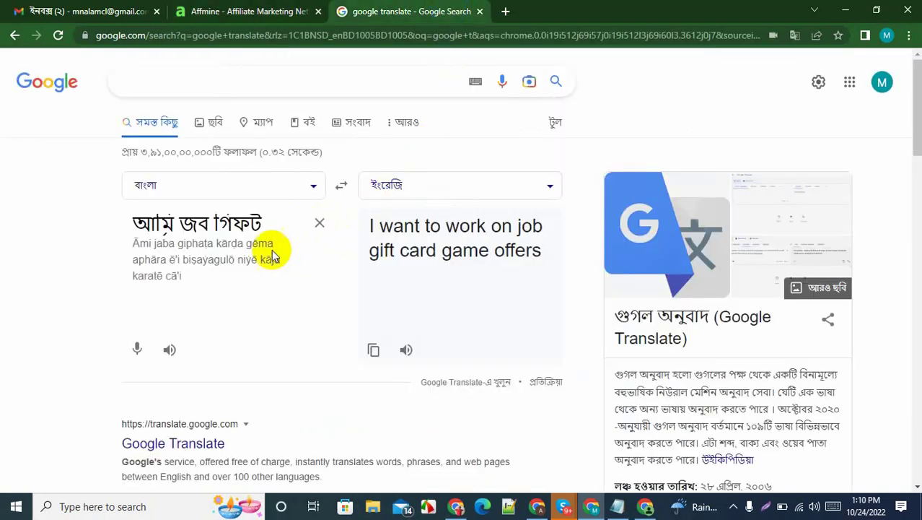
- Dictate the Bengali sentence about working in USA, Canada, Australia and UAE and copy its translation
left_click(321, 223)
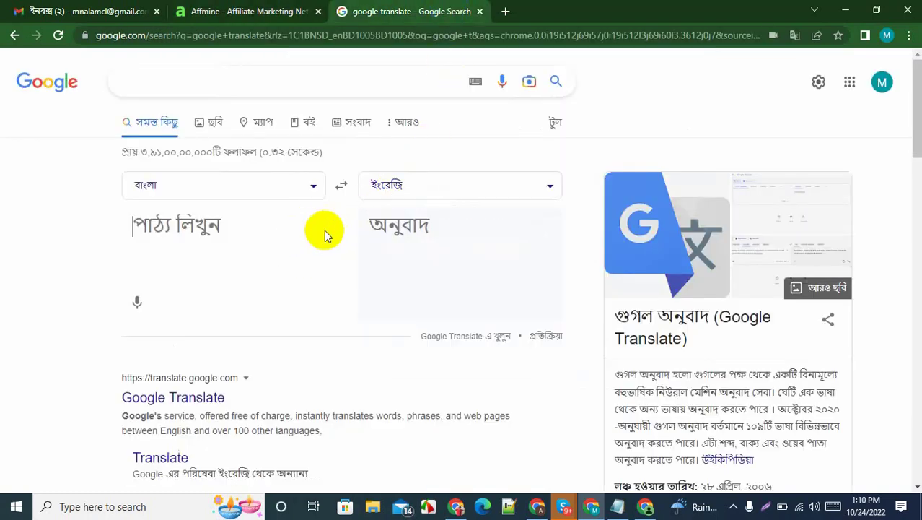
left_click(138, 301)
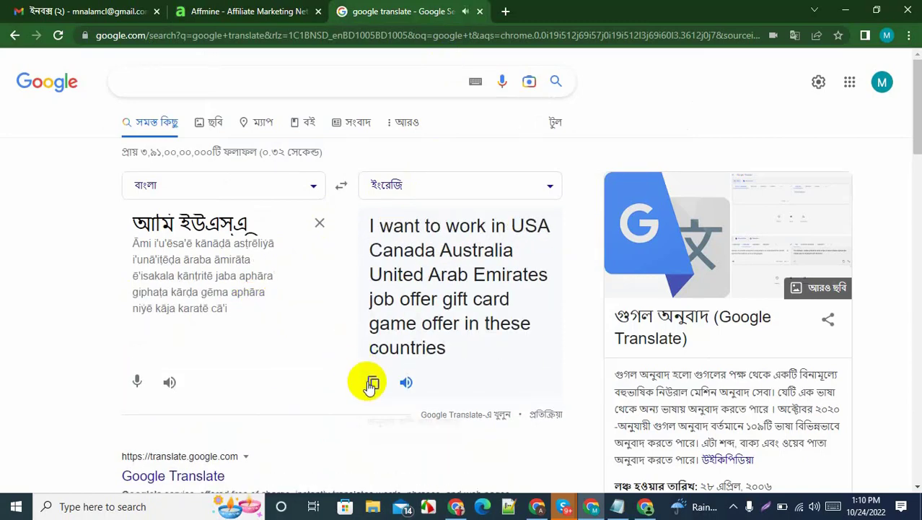
left_click(372, 384)
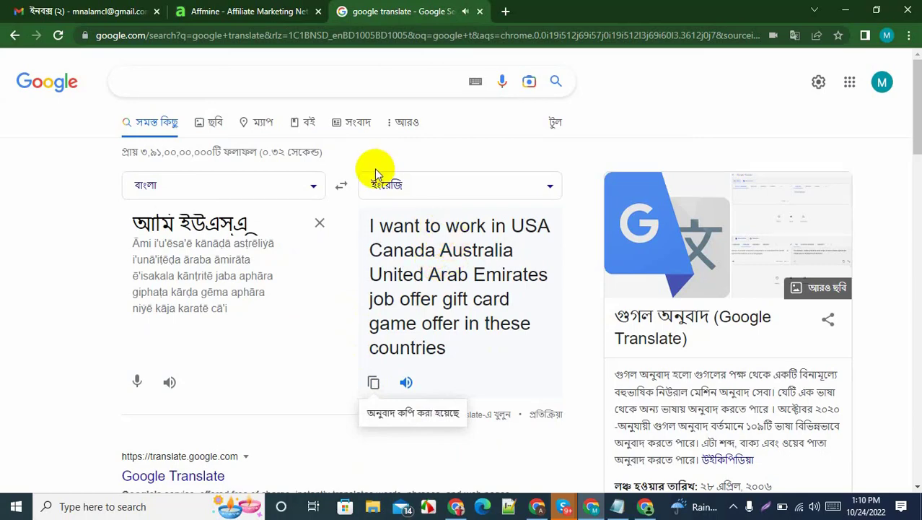
- Append the translated target-countries sentence to the niches answer, ending it with a full stop
left_click(244, 8)
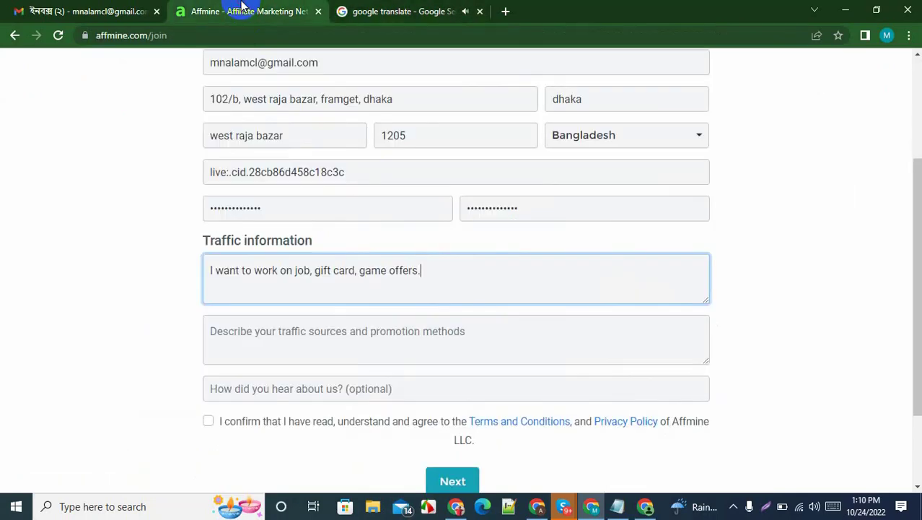
key("ctrl+v")
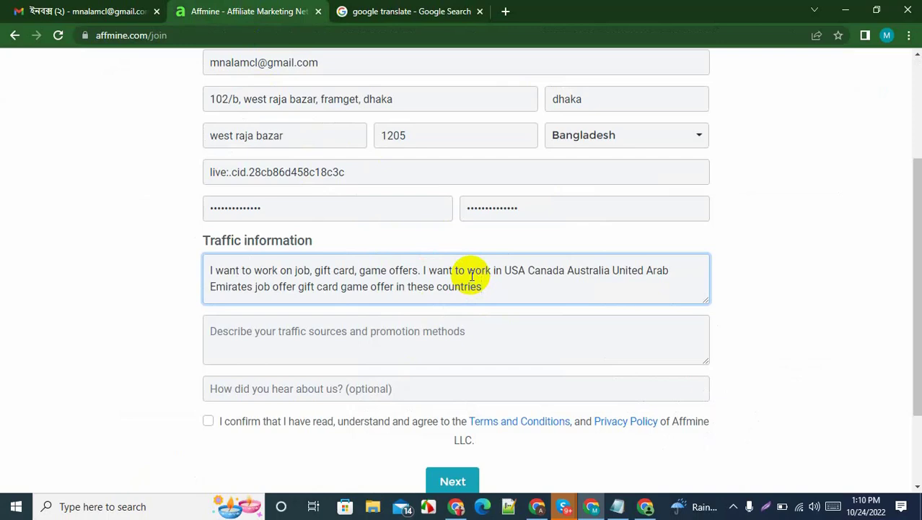
left_click(390, 12)
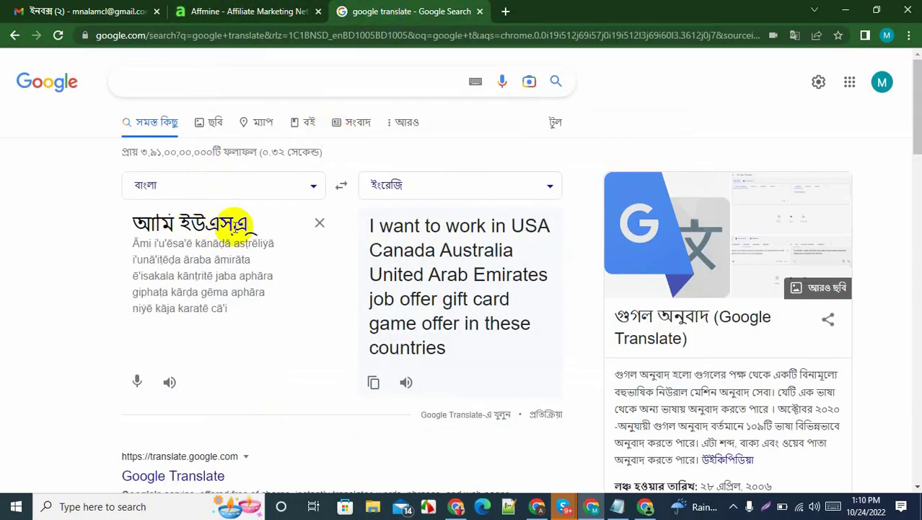
scroll(463, 261, "down", 5)
scroll(464, 260, "up", 5)
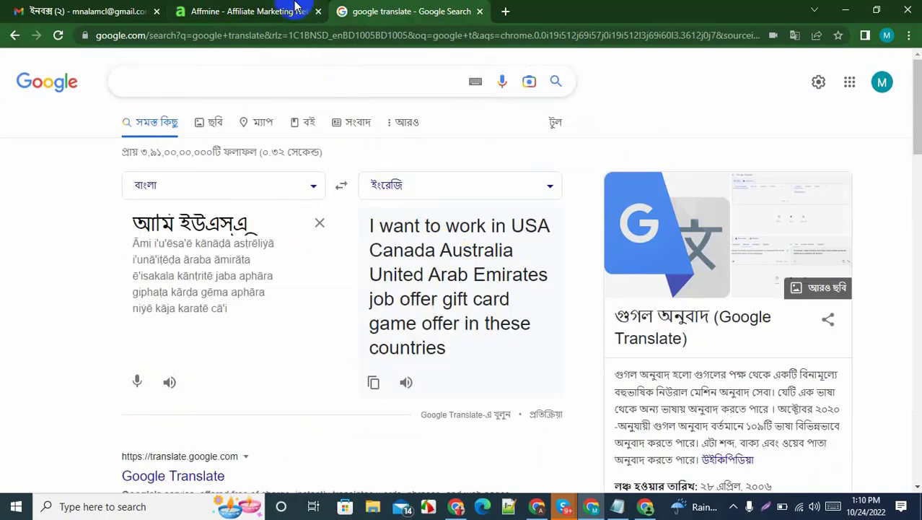
left_click(289, 11)
key("ctrl+v")
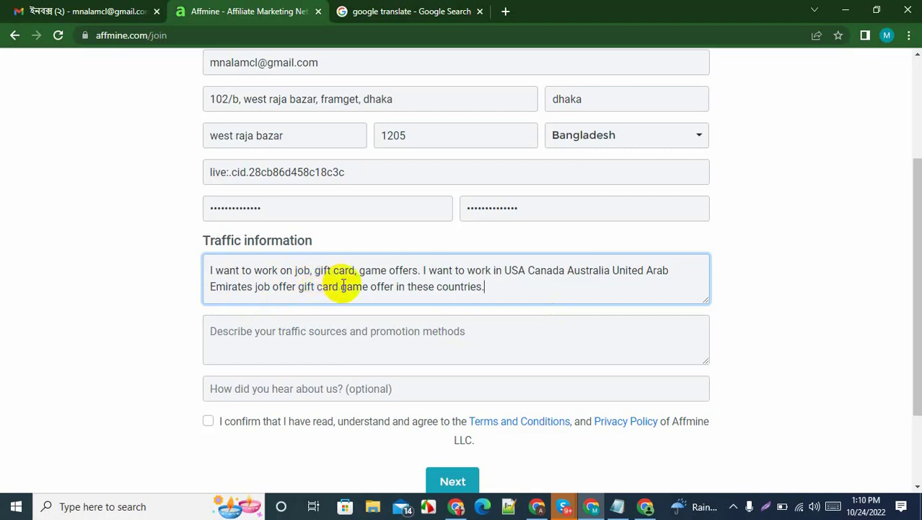
left_click(315, 330)
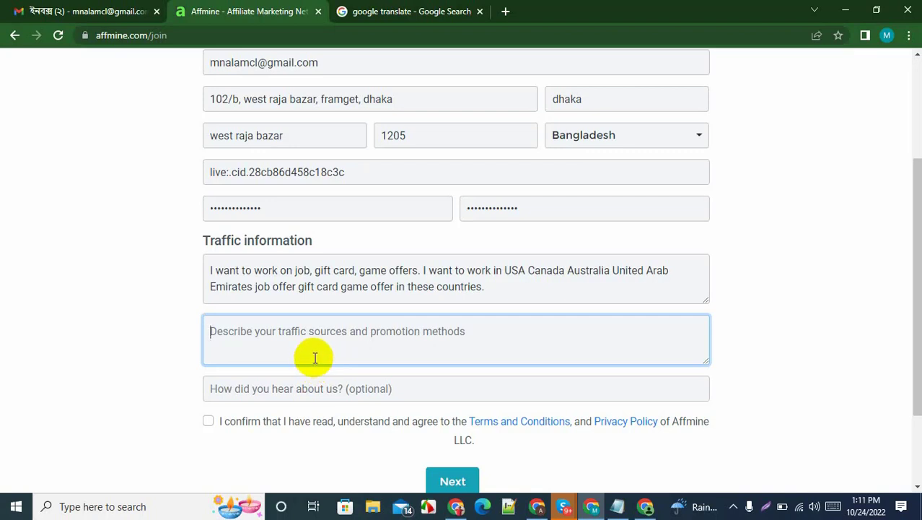
- Clear the translator, dictate the Bengali Facebook-groups marketing description, and copy the English translation
left_click(407, 11)
left_click(318, 224)
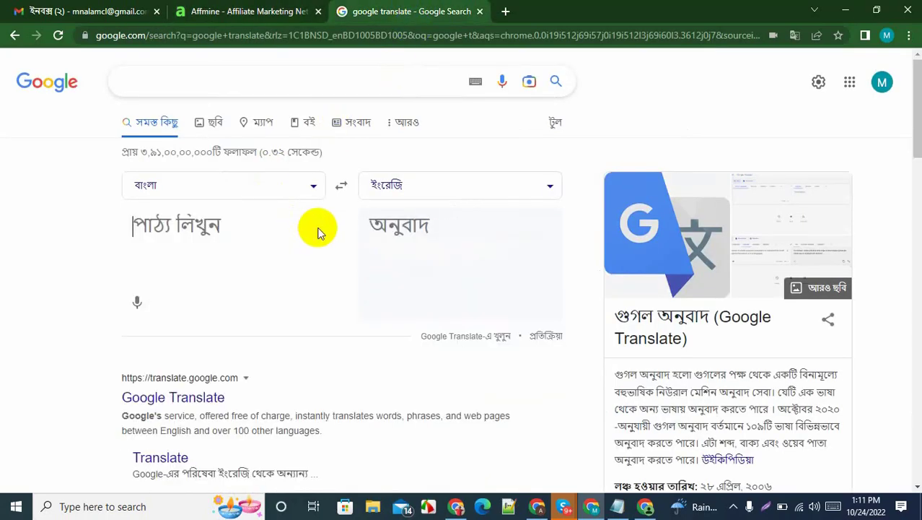
left_click(257, 13)
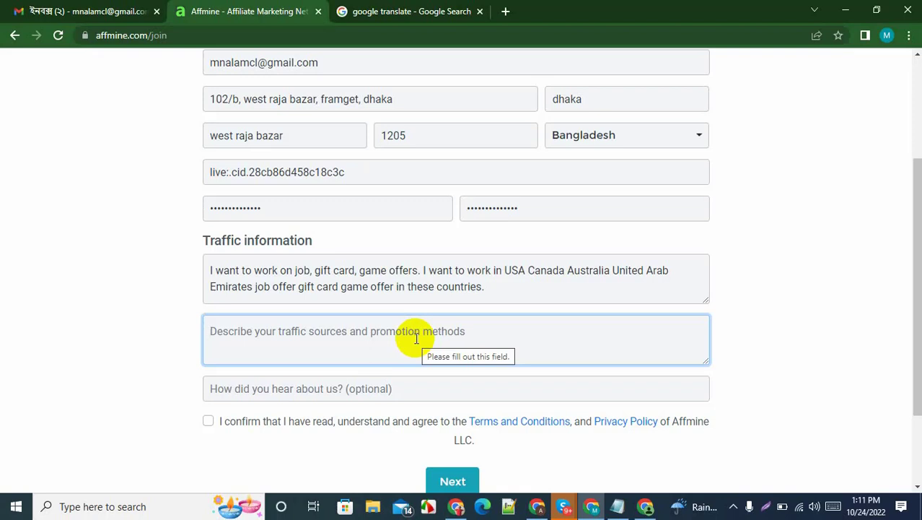
left_click(385, 6)
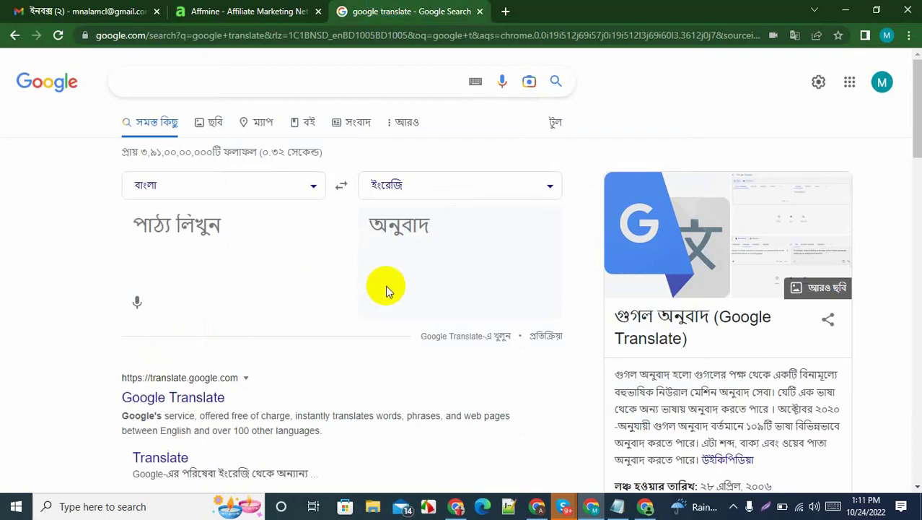
left_click(139, 301)
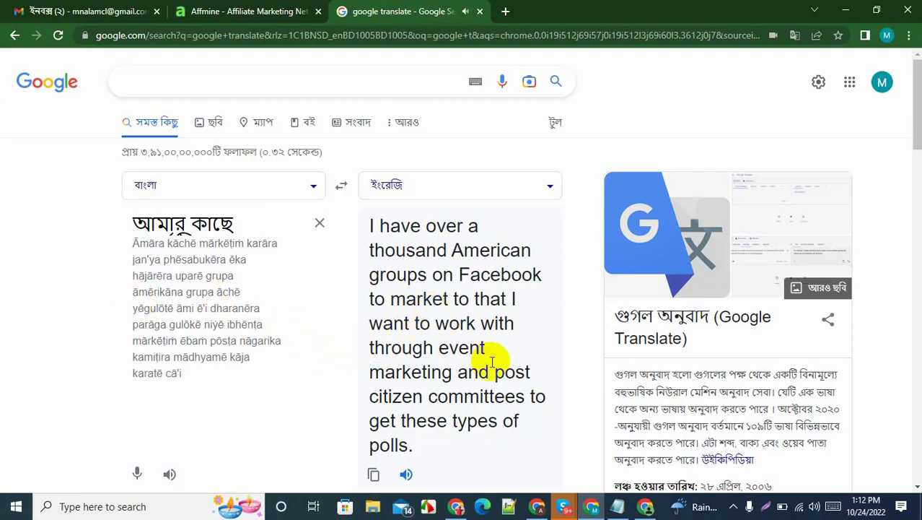
scroll(422, 391, "down", 3)
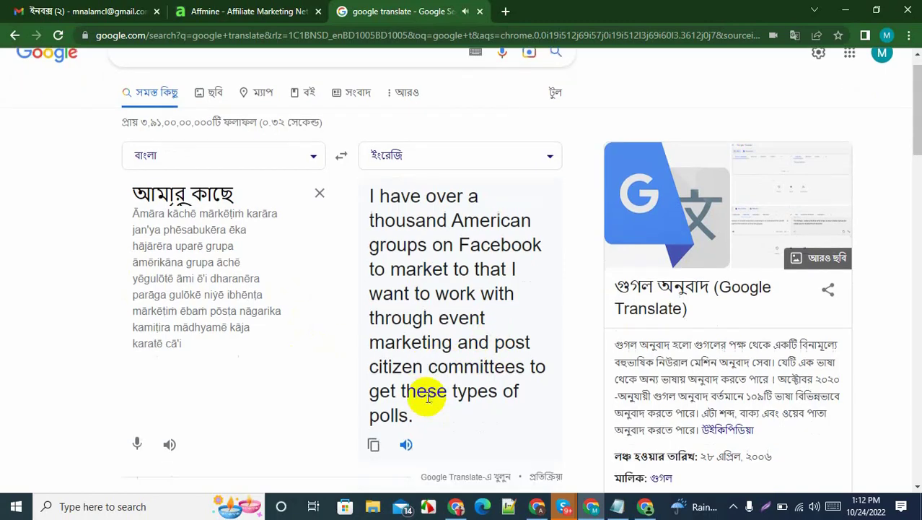
left_click(373, 360)
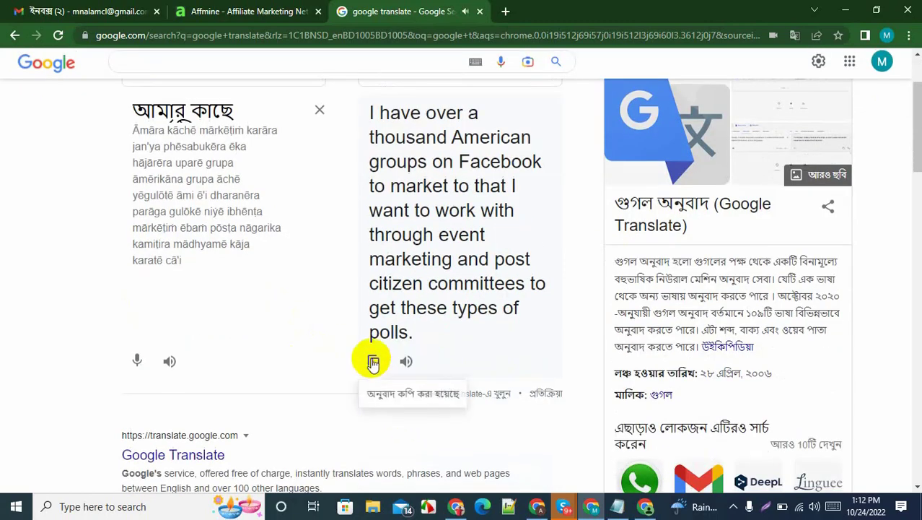
- Paste the Facebook-groups translation into Affmine's traffic-sources box
left_click(202, 8)
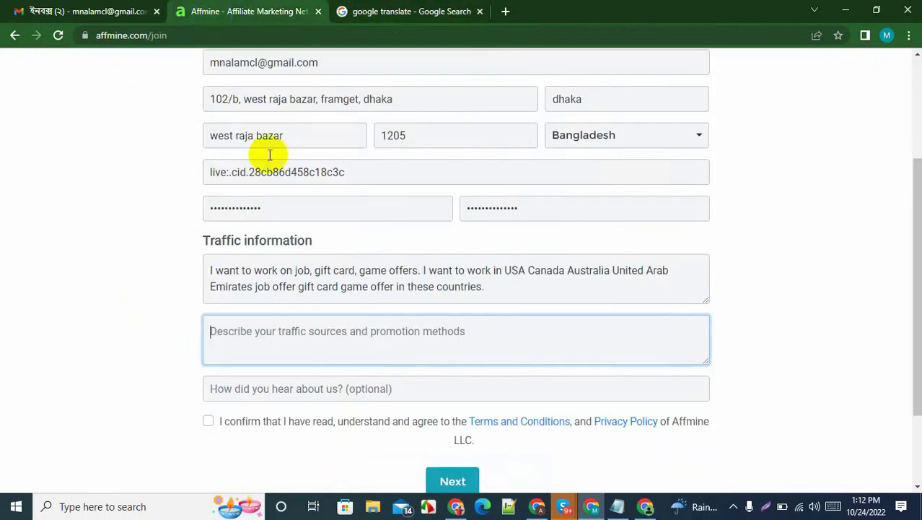
left_click(292, 338)
key("ctrl+v")
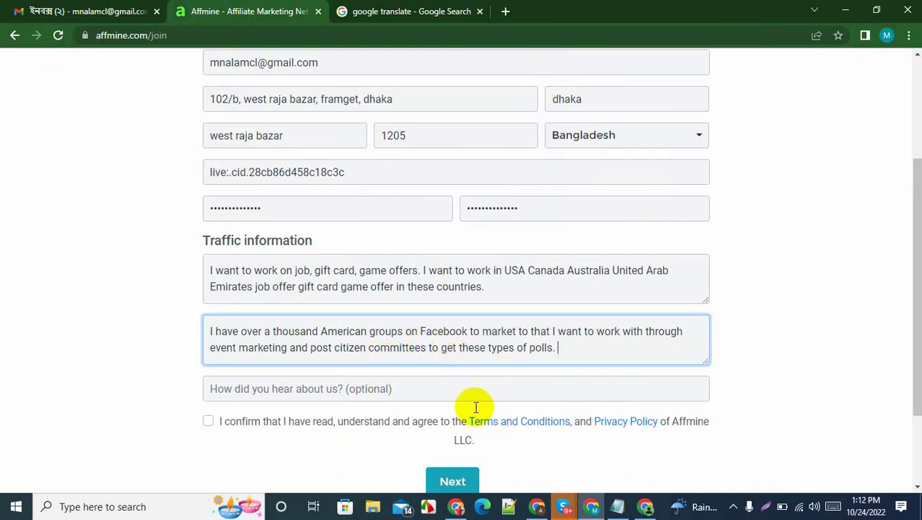
left_click(439, 12)
- Dictate the Bengali plan about regular Facebook events and buy-sell group posts, then copy the English translation
left_click(319, 110)
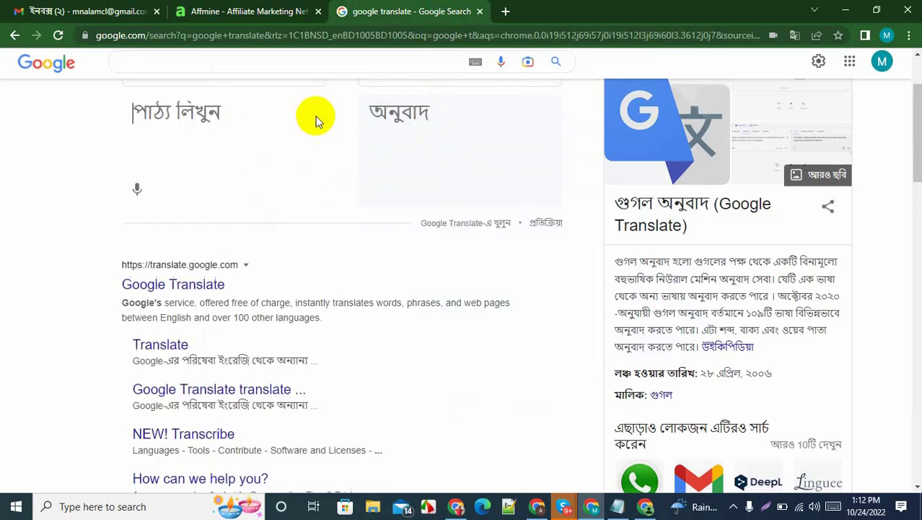
scroll(337, 261, "up", 2)
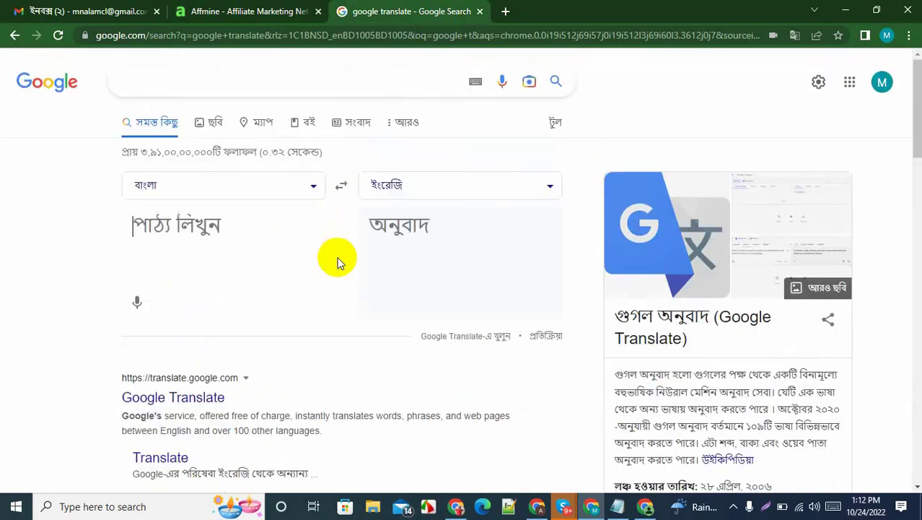
left_click(138, 303)
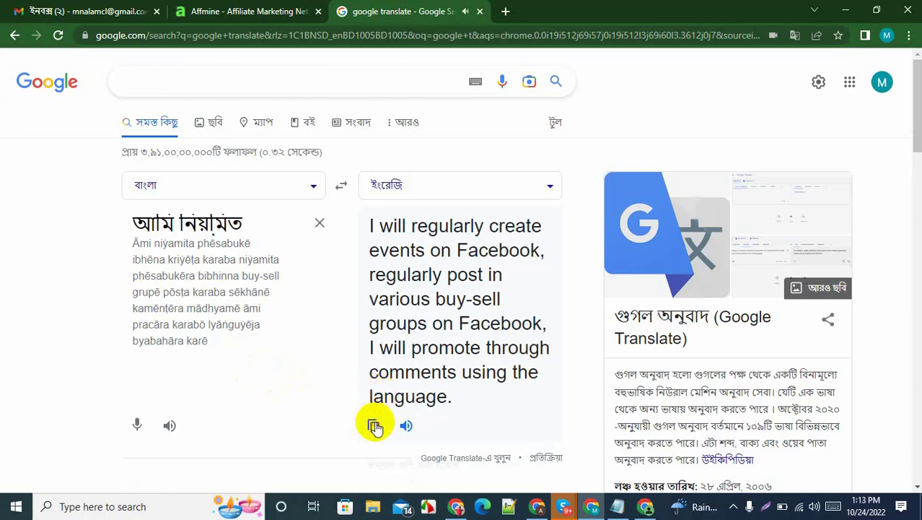
left_click(373, 425)
- Paste the translation into Affmine's traffic-sources answer after the 'polls.' sentence
left_click(289, 11)
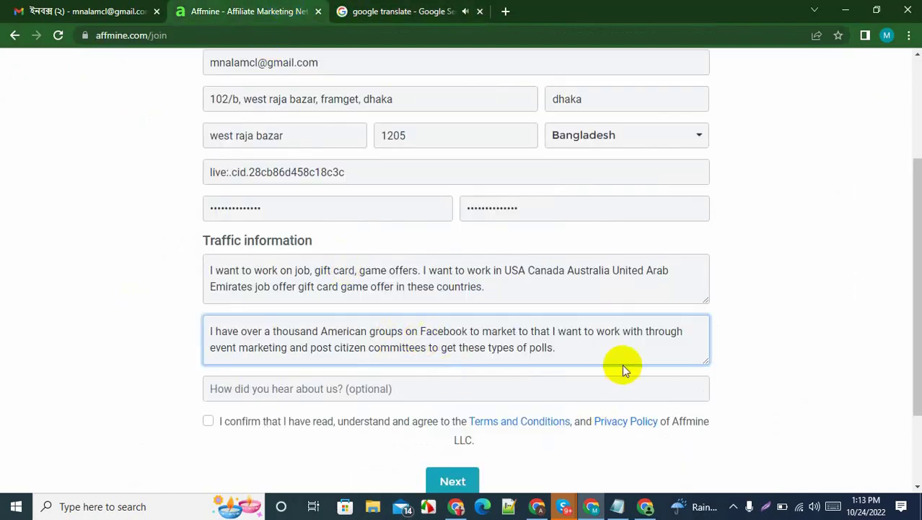
key("ctrl+v")
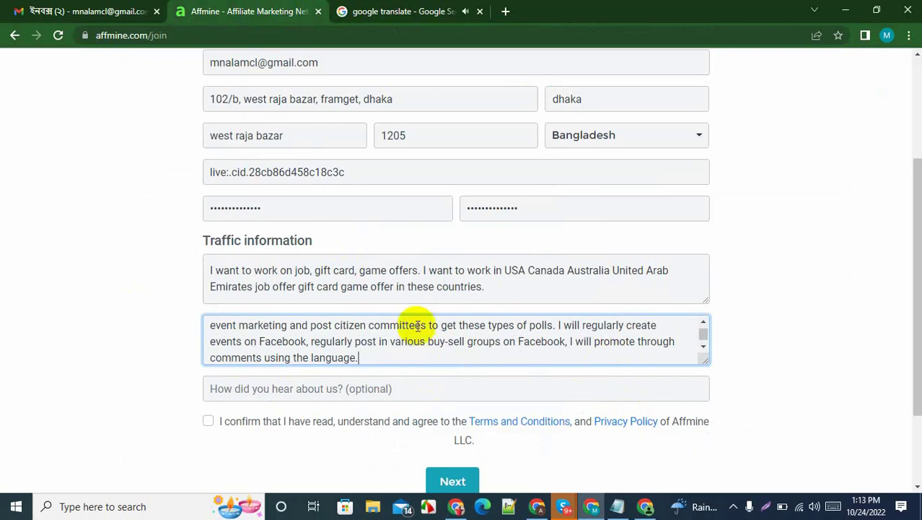
scroll(418, 330, "up", 1)
scroll(418, 331, "down", 1)
scroll(415, 330, "up", 1)
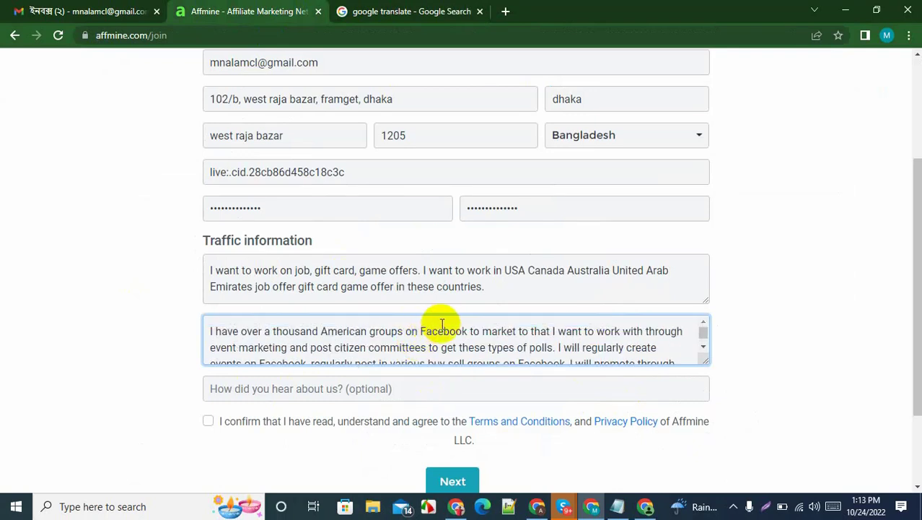
scroll(433, 330, "down", 1)
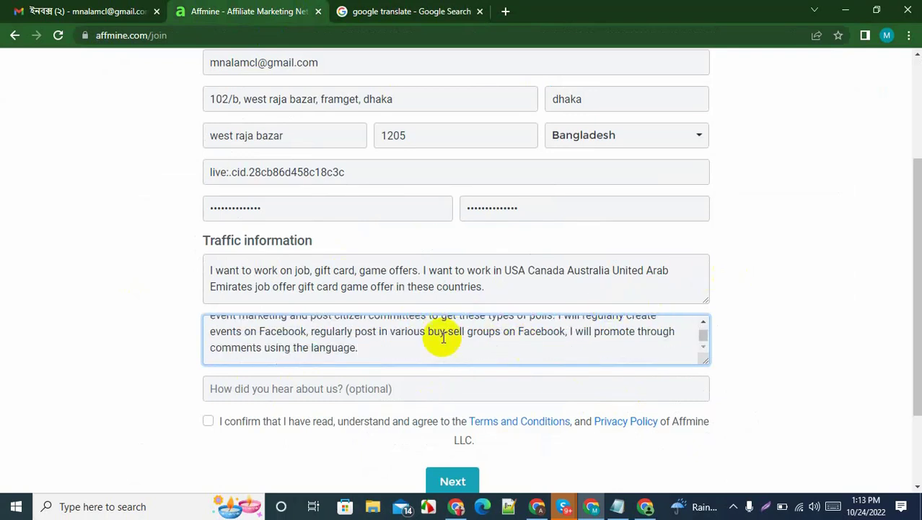
scroll(418, 329, "up", 1)
scroll(433, 238, "up", 3)
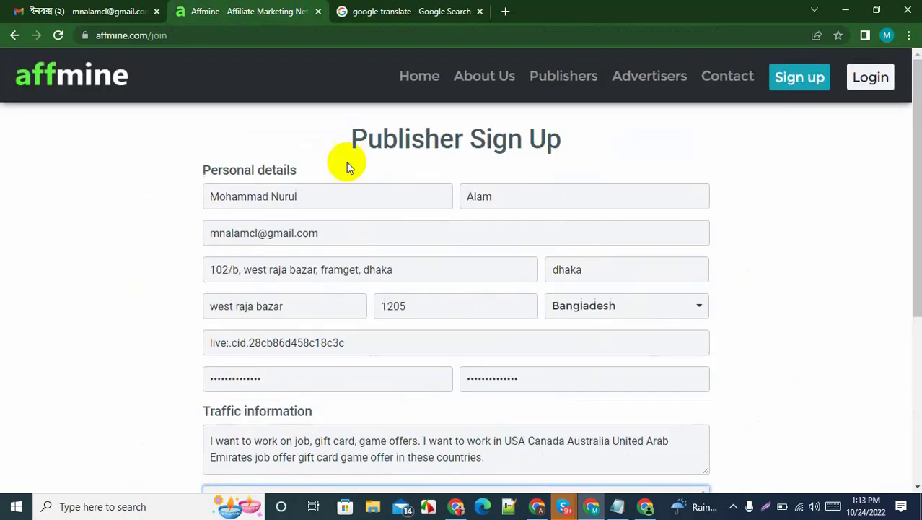